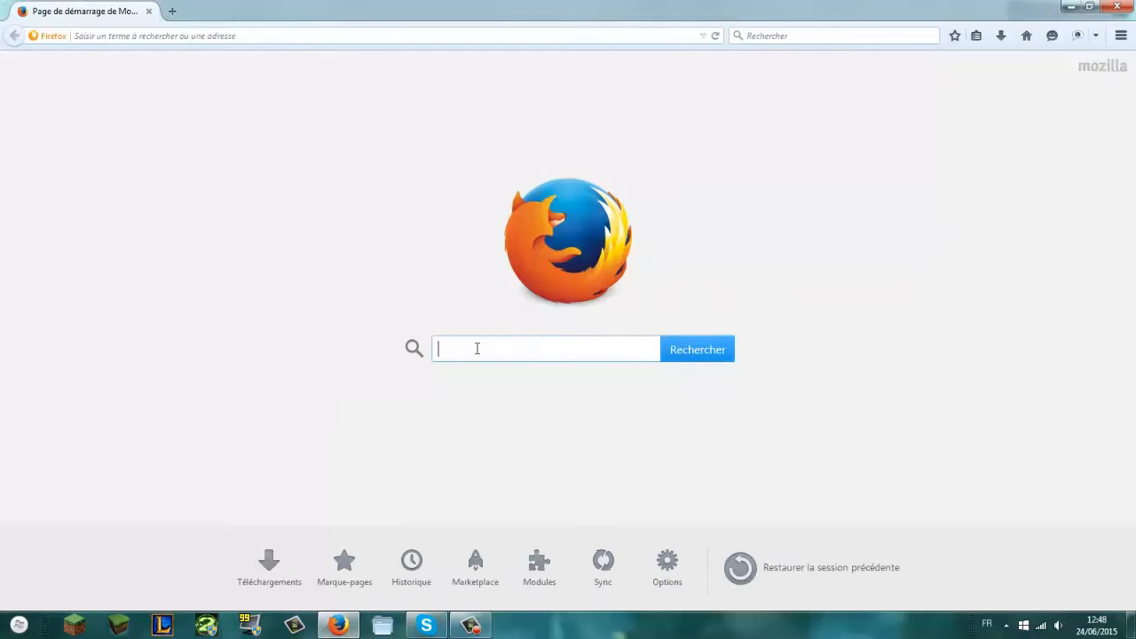
Step: Search Google for 'Location Minecraft' and open the location-minecraft.com home page from the results
type("at")
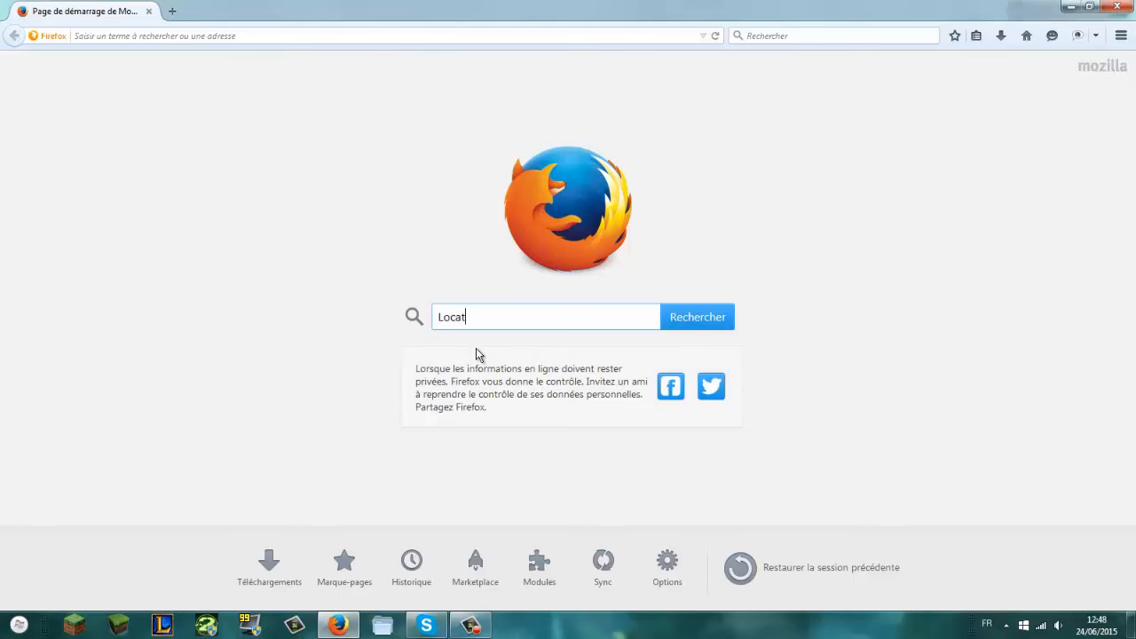
type("ion Minecraft")
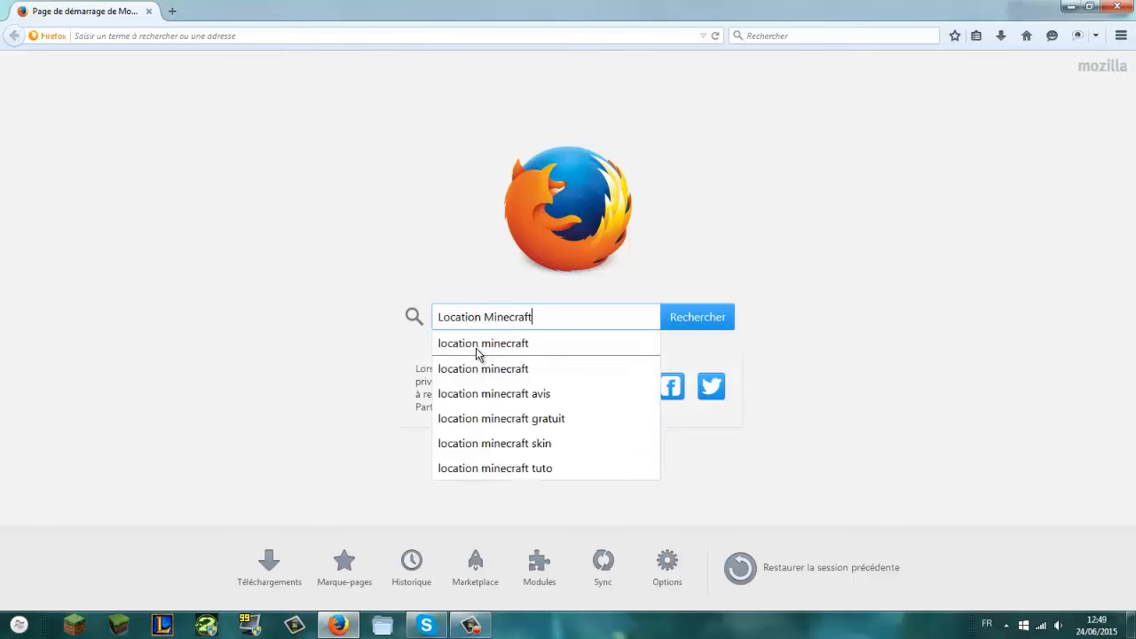
key("Return")
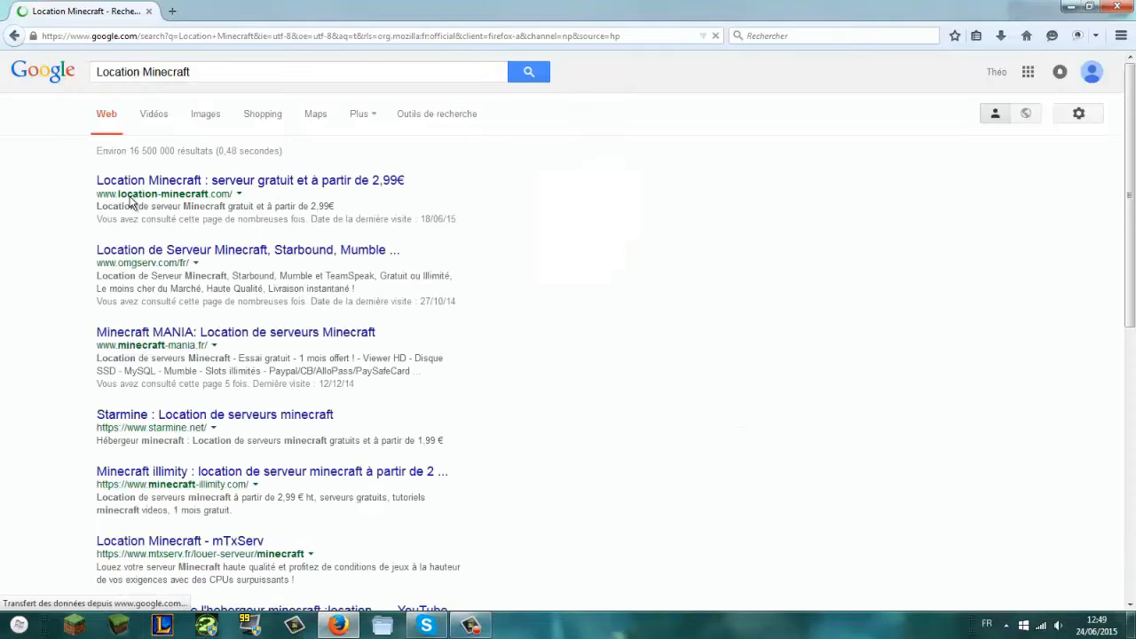
left_click(146, 175)
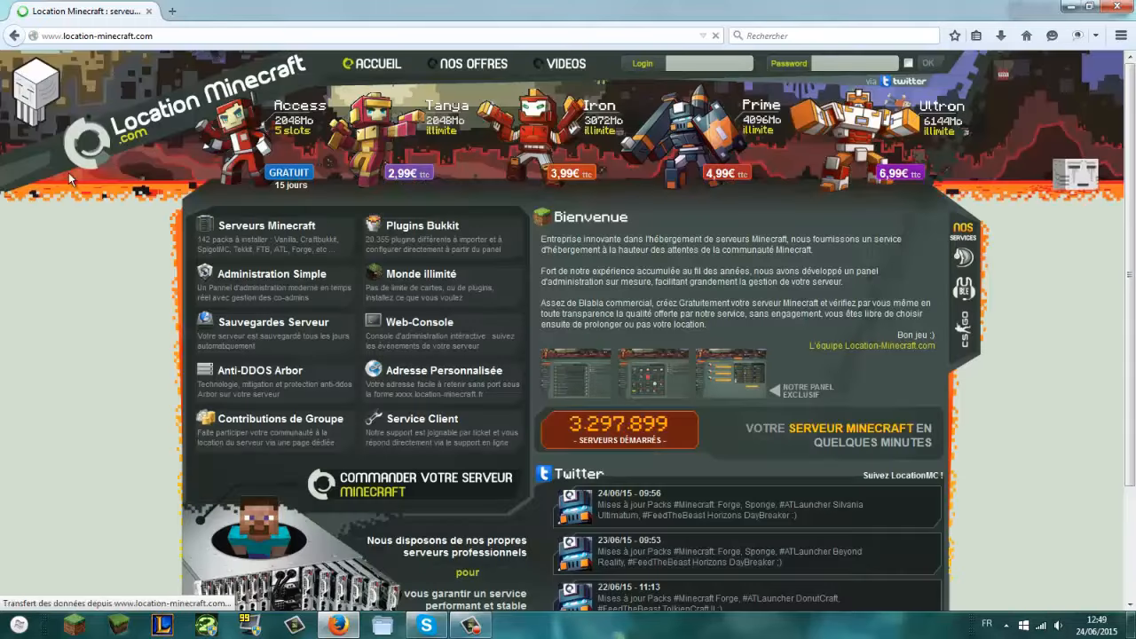
scroll(97, 263, "down", 3)
scroll(99, 264, "up", 3)
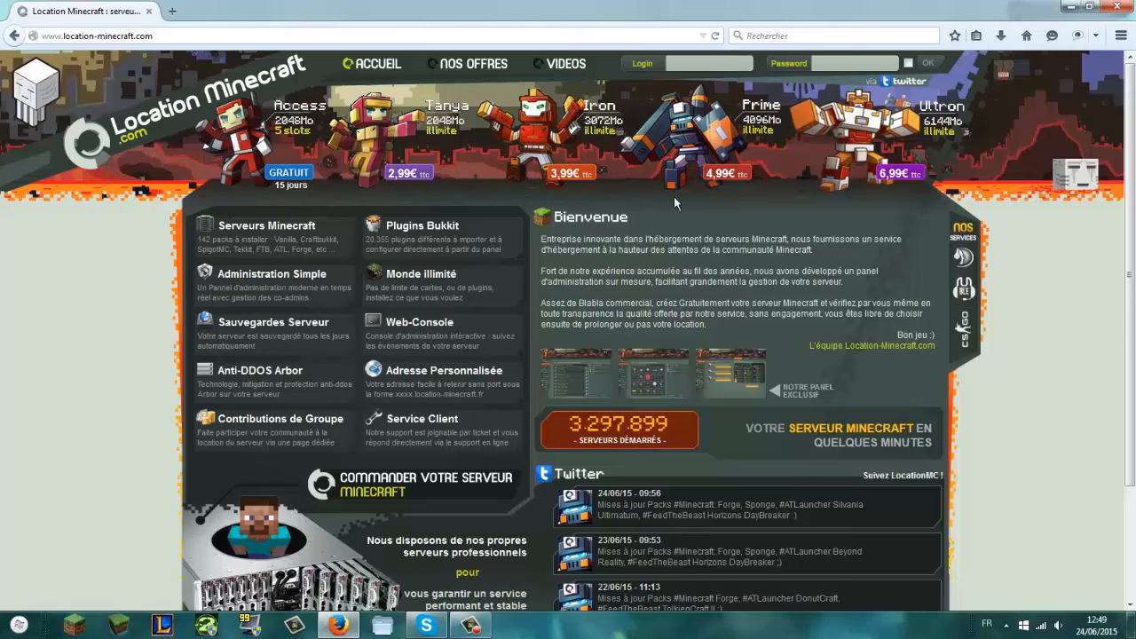
scroll(905, 191, "down", 3)
scroll(905, 195, "up", 3)
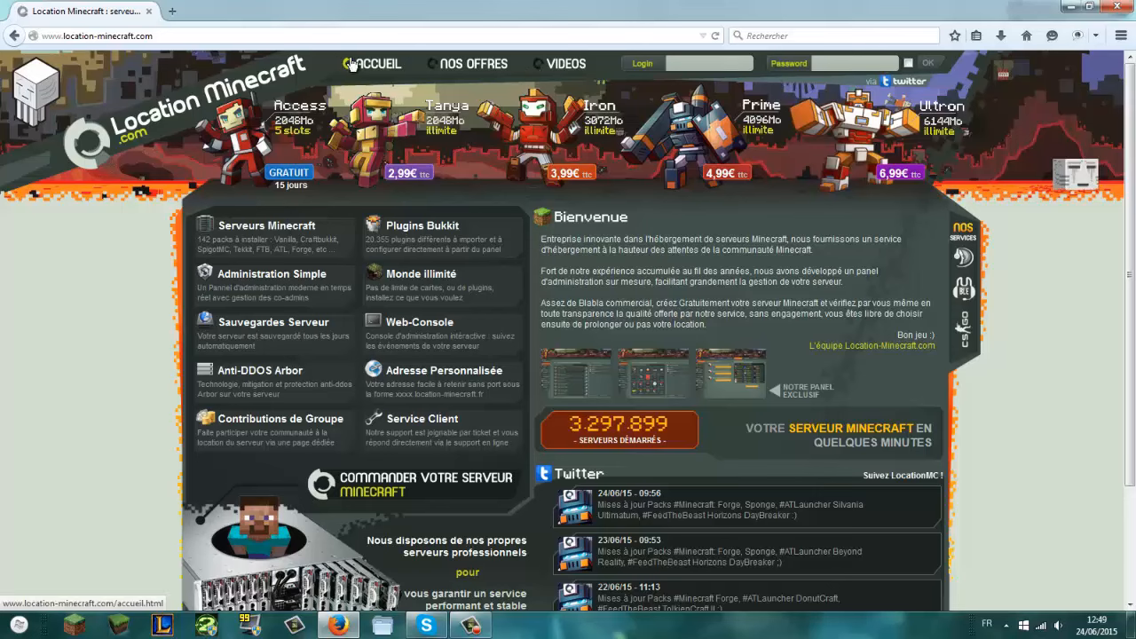
Step: Start the free Access plan order and enter TestPafa as the server address
left_click(311, 120)
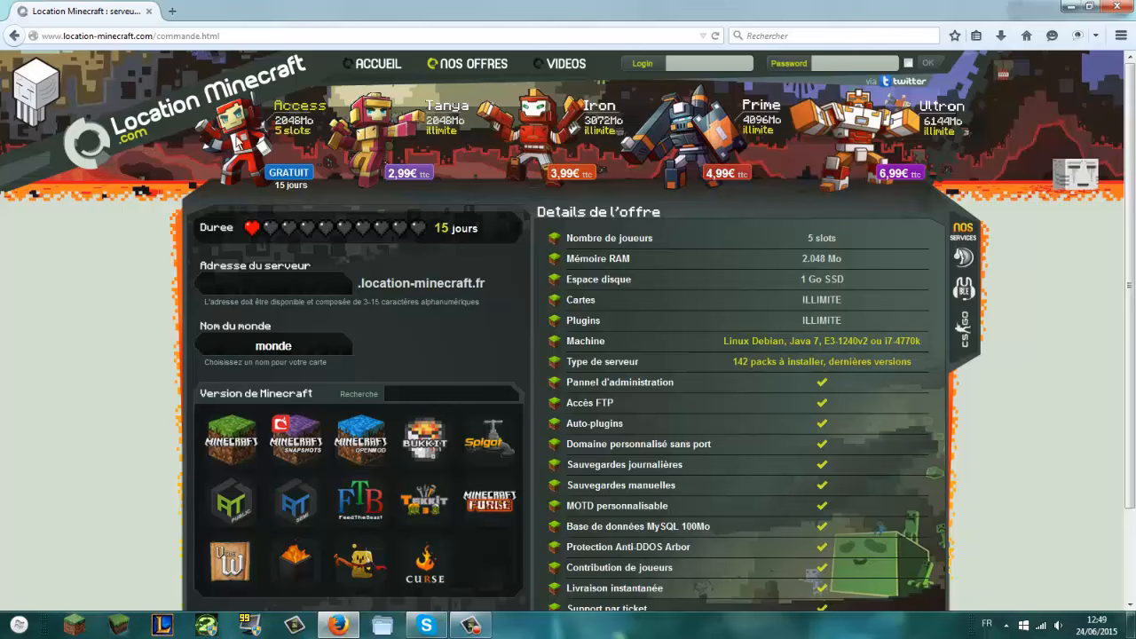
scroll(297, 125, "down", 2)
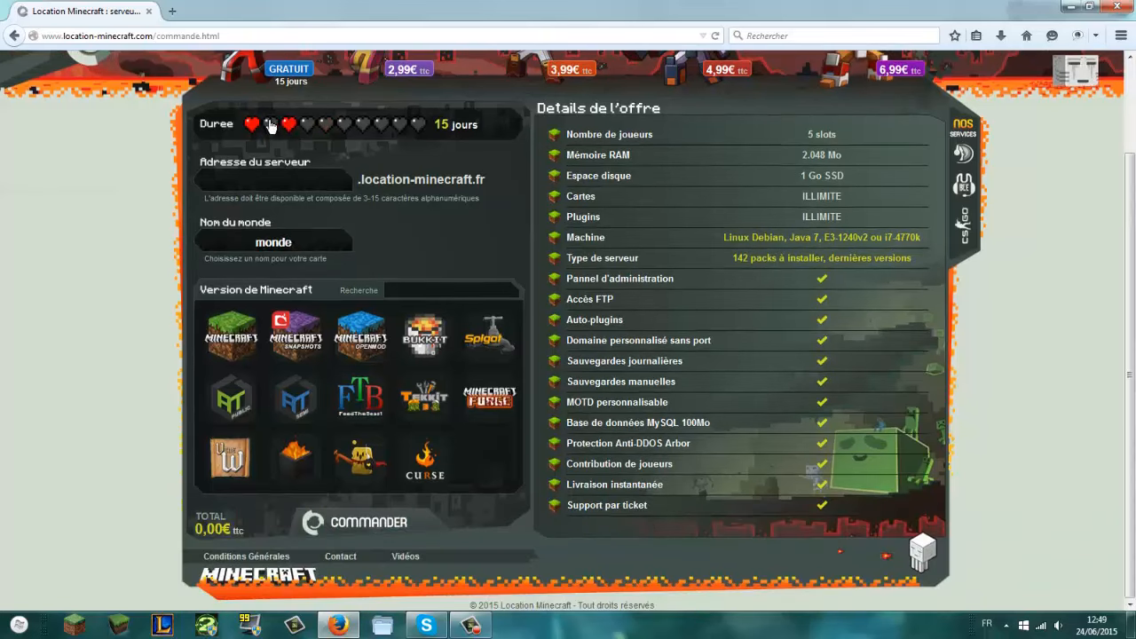
left_click(300, 178)
type("Youtube")
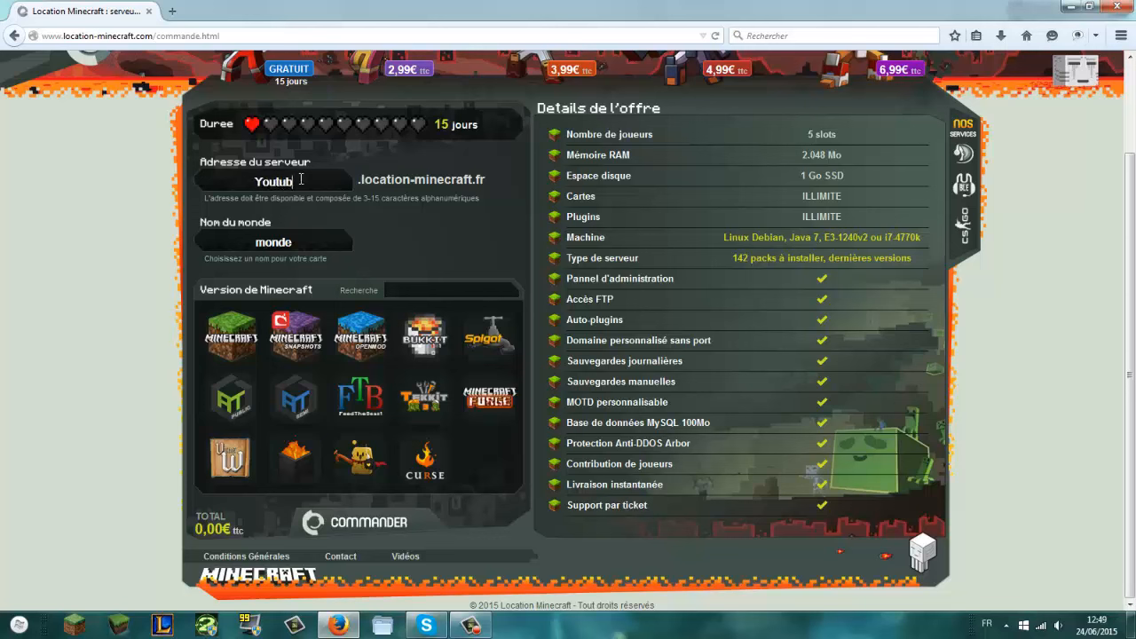
key("BackSpace")
key("BackSpace")
Step: Replace the world name 'monde' with Vide, pick a Vanilla version, and submit the order
key("BackSpace")
key("BackSpace")
key("BackSpace")
key("BackSpace")
key("BackSpace")
type("TestPafa")
double_click(311, 243)
key("BackSpace")
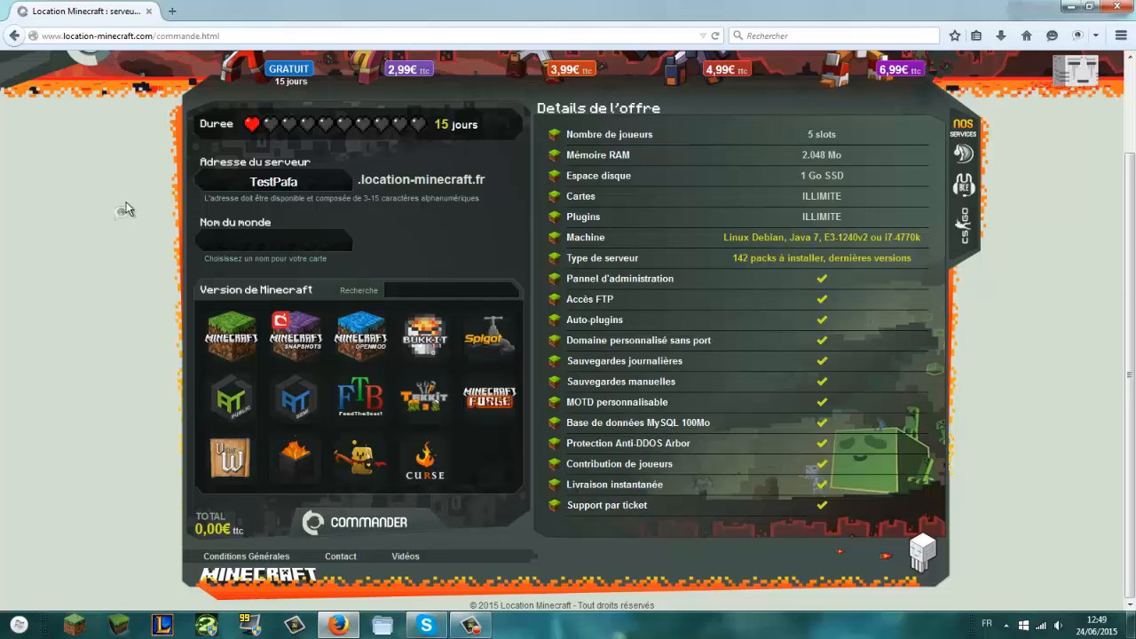
type("Vide")
left_click(223, 334)
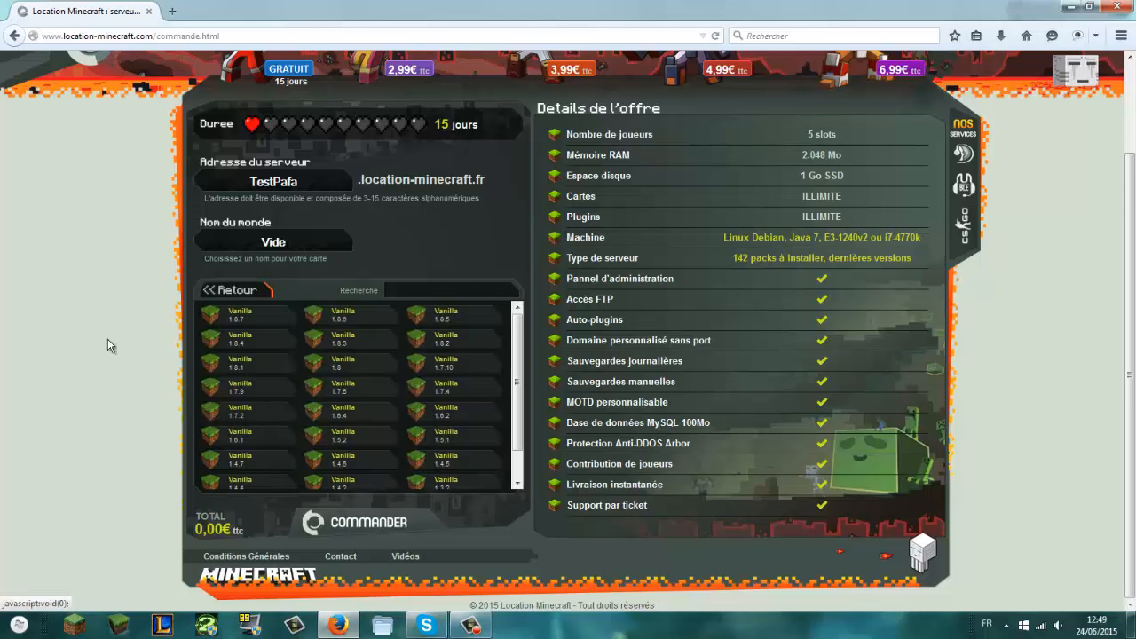
scroll(210, 360, "down", 2)
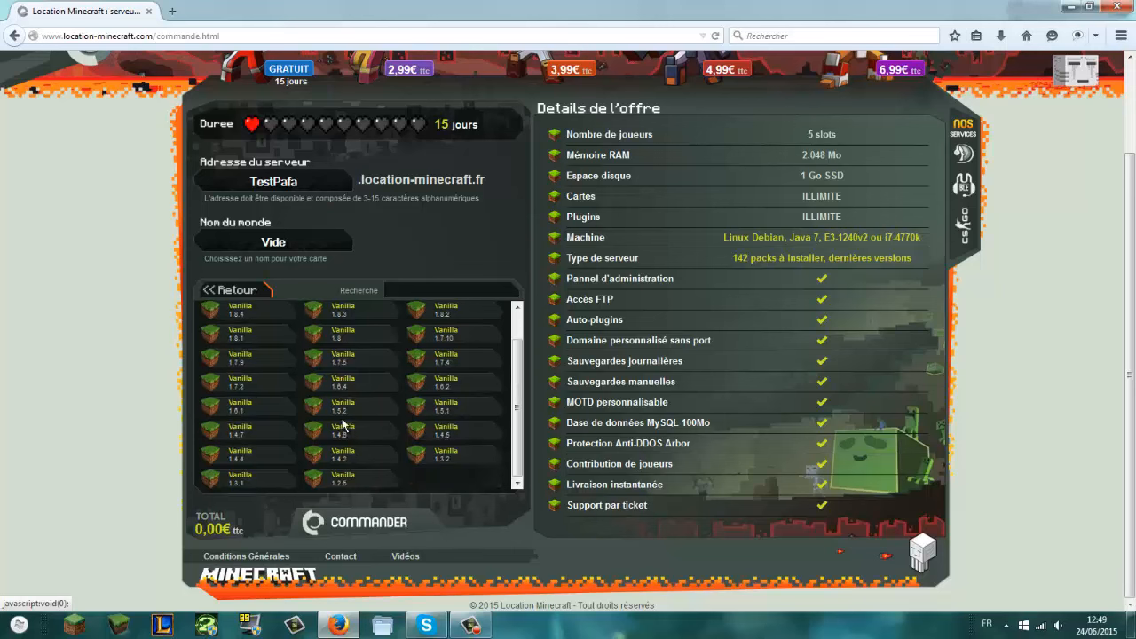
scroll(345, 423, "up", 2)
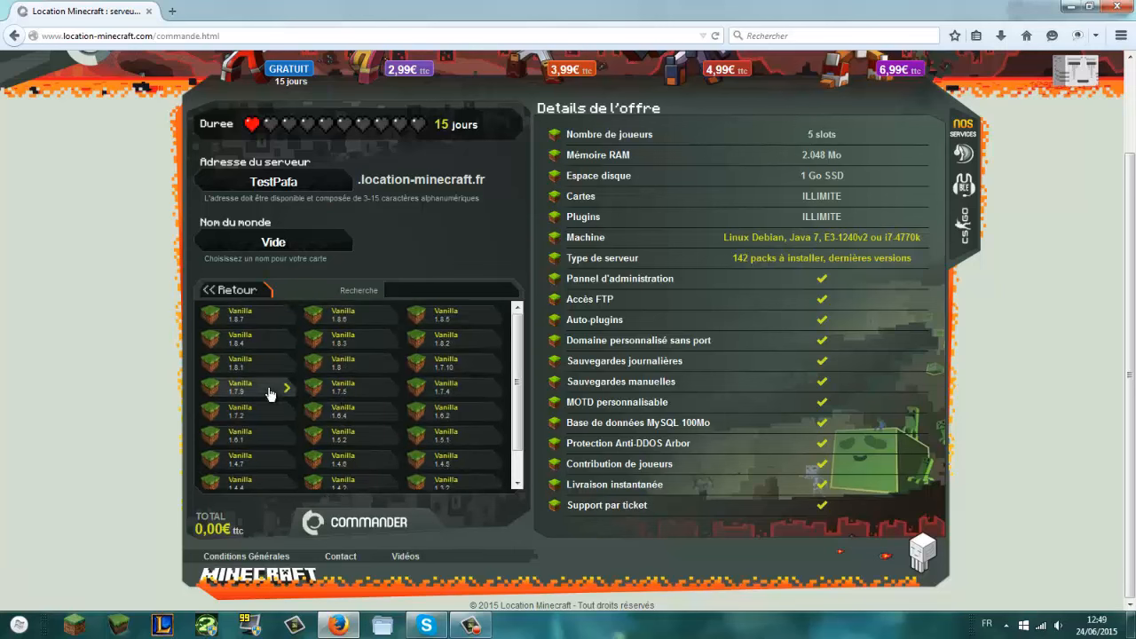
left_click(342, 522)
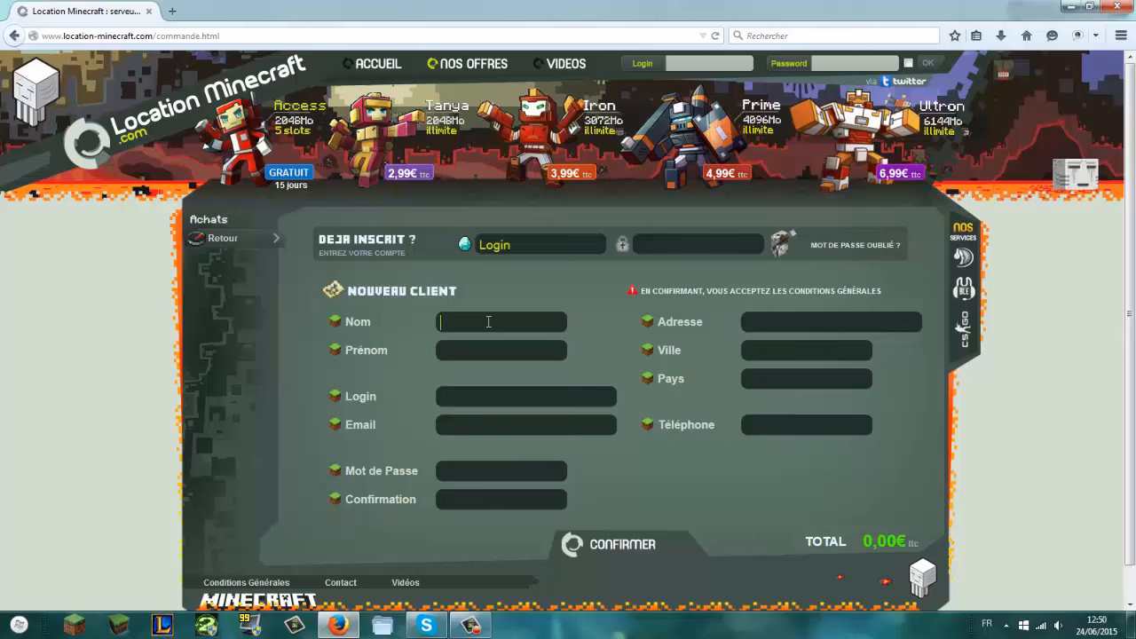
Step: Fill in the surname, first name and login fields of the new-client form
type("Po")
key("BackSpace")
key("BackSpace")
type("Youtube")
left_click(507, 354)
type("France")
left_click(439, 400)
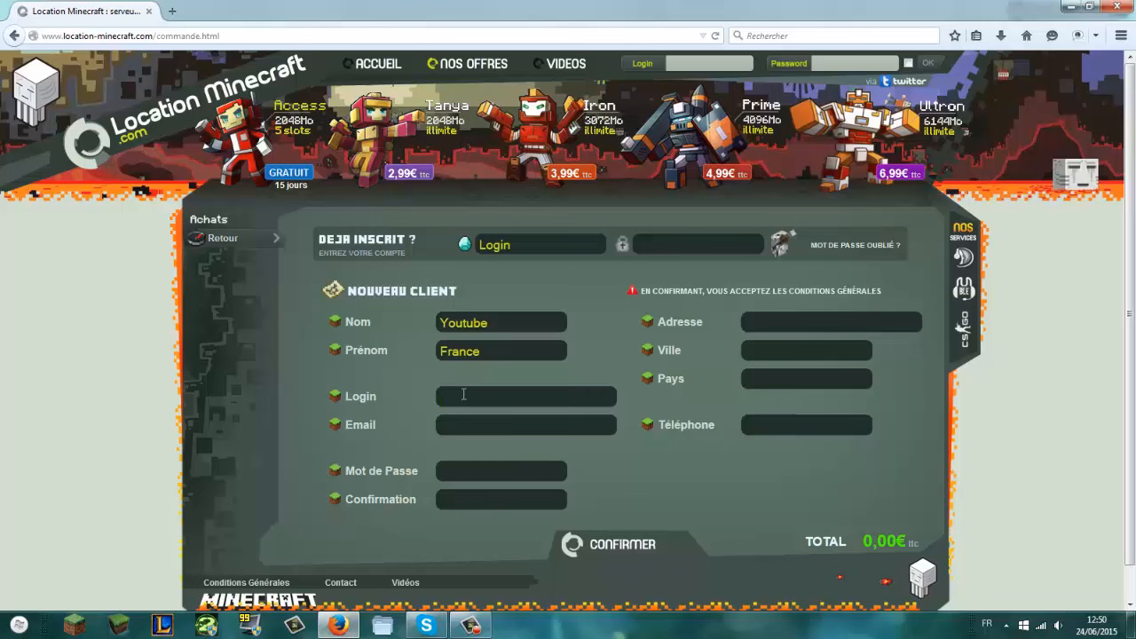
type("You")
key("BackSpace")
key("BackSpace")
key("BackSpace")
type("PafadelCraft")
key("BackSpace")
key("BackSpace")
key("BackSpace")
key("BackSpace")
key("BackSpace")
key("BackSpace")
key("BackSpace")
key("BackSpace")
key("BackSpace")
key("BackSpace")
key("BackSpace")
key("BackSpace")
type("YoutubePafa")
Step: Enter the e-mail address and the account password in both password fields
left_click(478, 423)
type("pafadel")
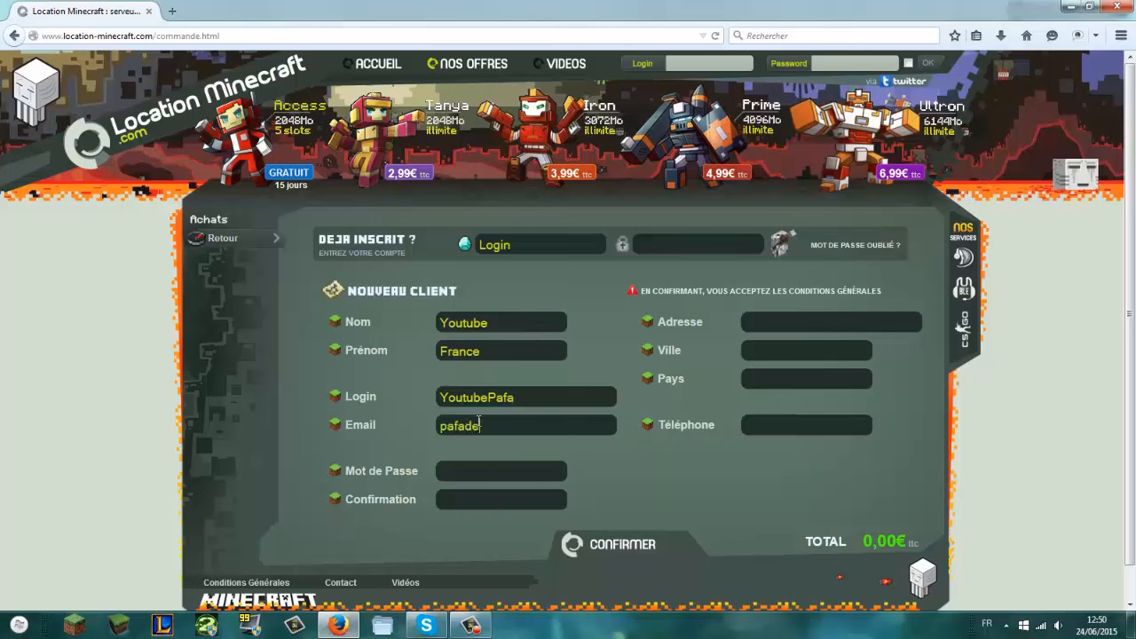
key("BackSpace")
key("BackSpace")
key("BackSpace")
key("BackSpace")
key("BackSpace")
key("BackSpace")
key("BackSpace")
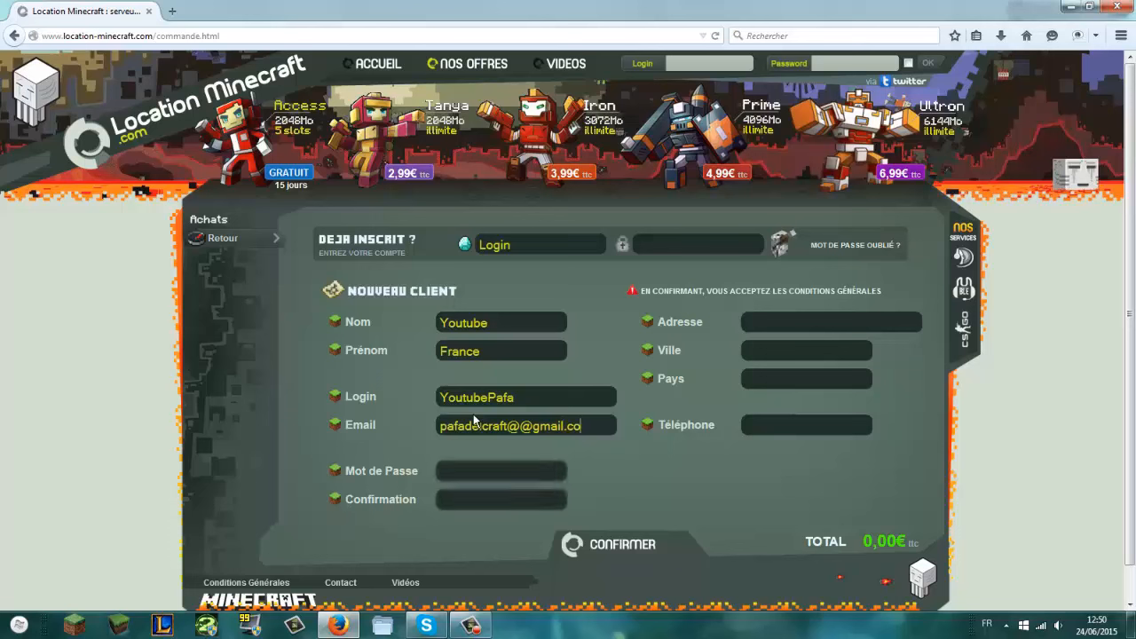
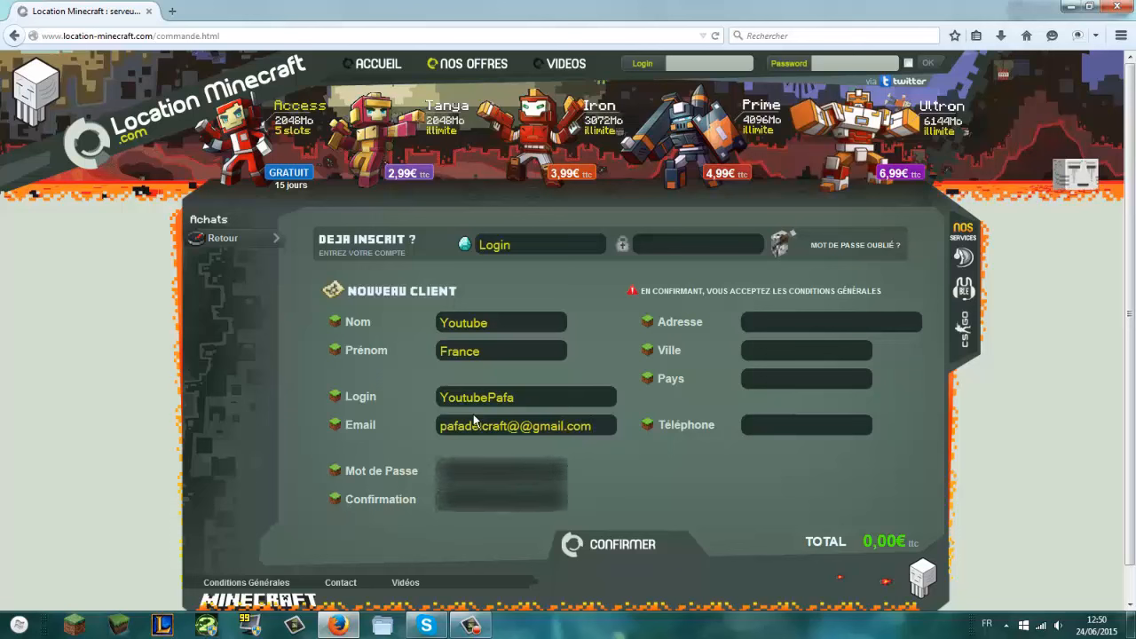
key("Tab")
type("••••••••")
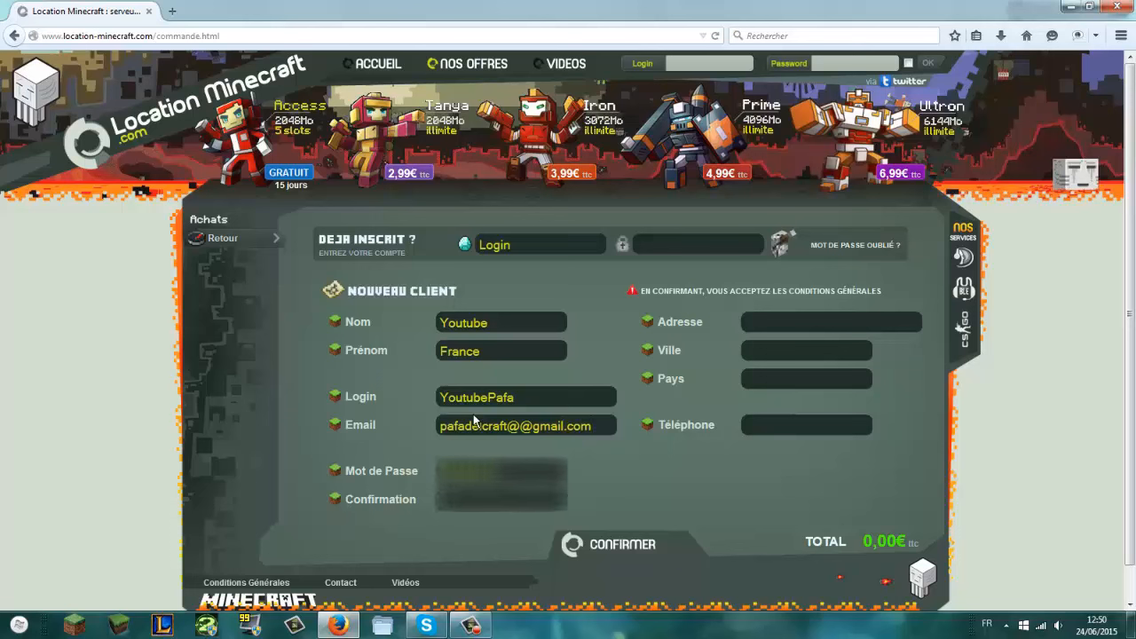
type("•••")
key("Tab")
type("•••••••••••")
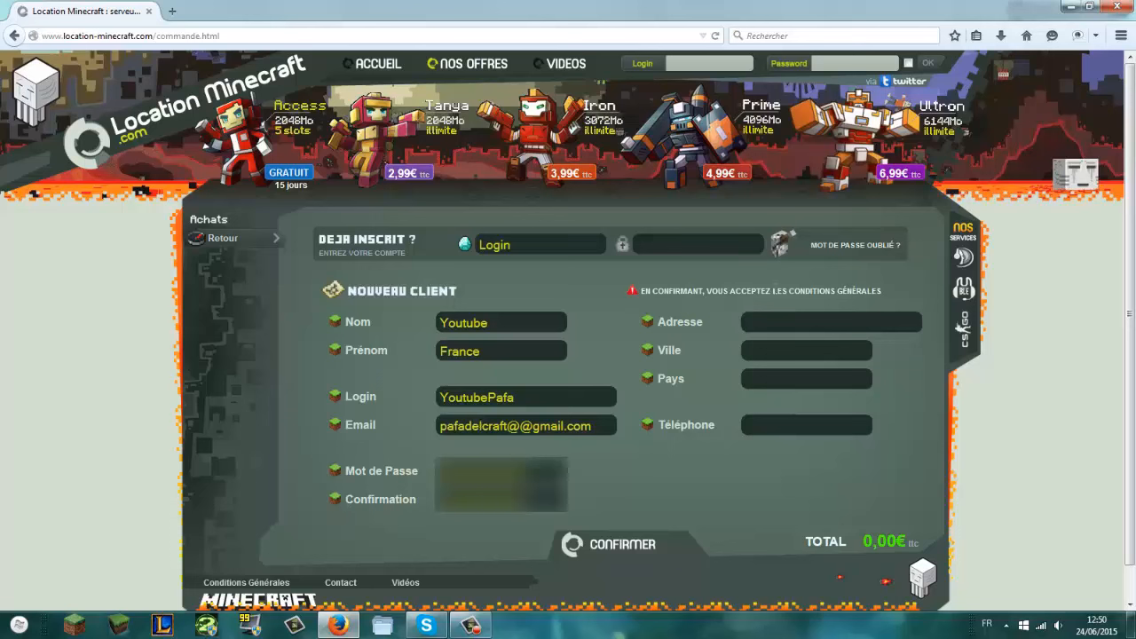
left_click(771, 322)
Step: After the missing-address warning, fill in the city, country, phone number and postal address
left_click(613, 551)
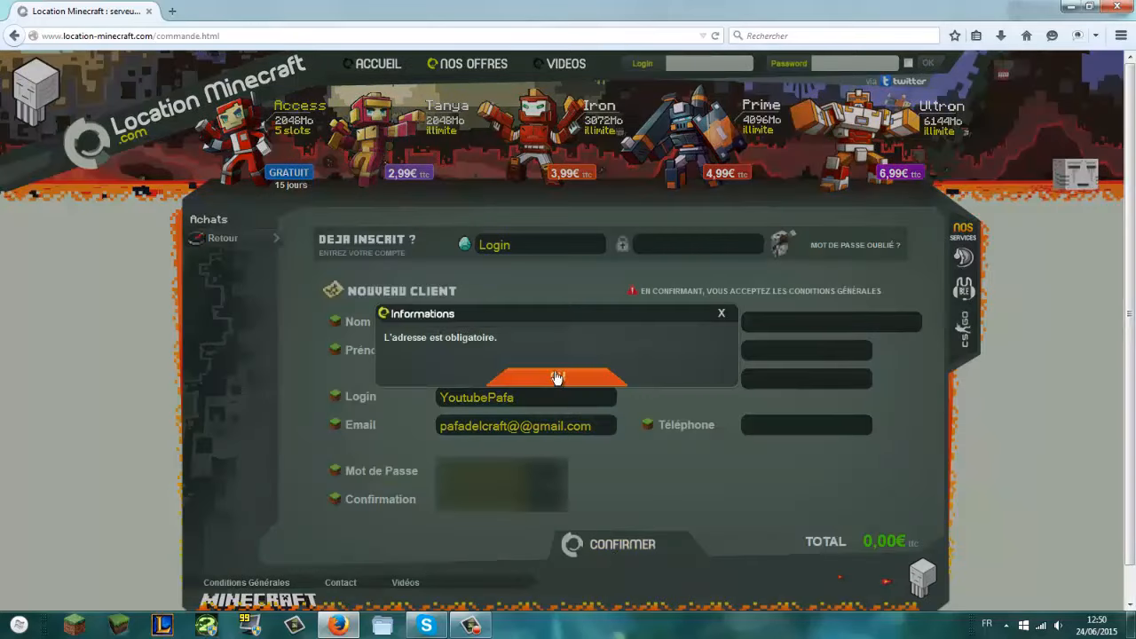
left_click(721, 314)
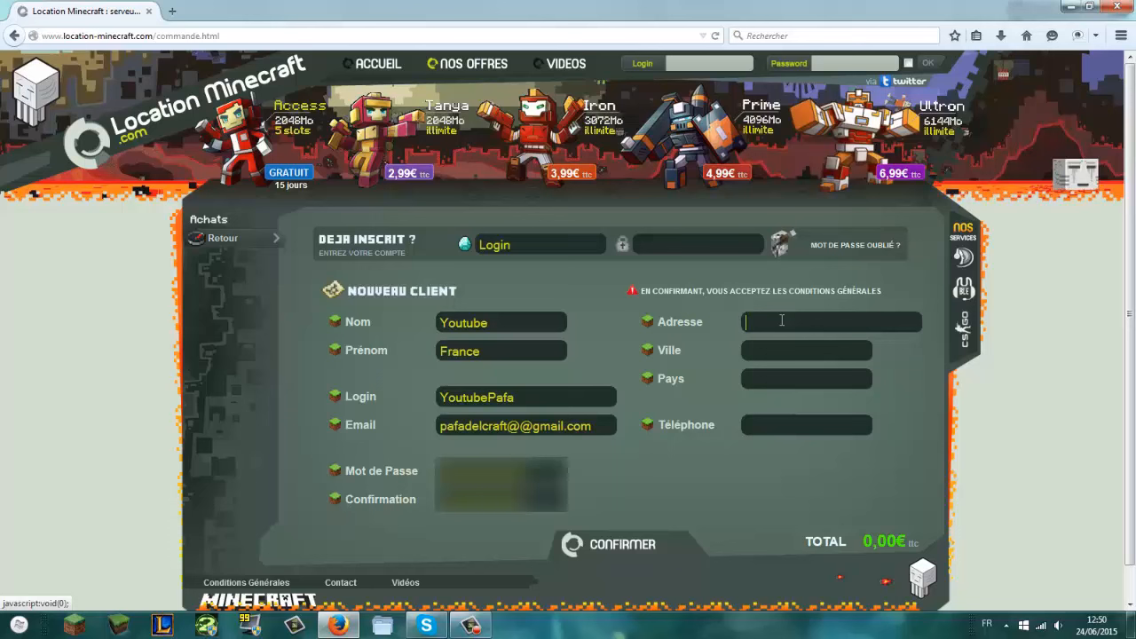
left_click(770, 351)
type("Paris")
left_click(786, 378)
type("France")
left_click(774, 419)
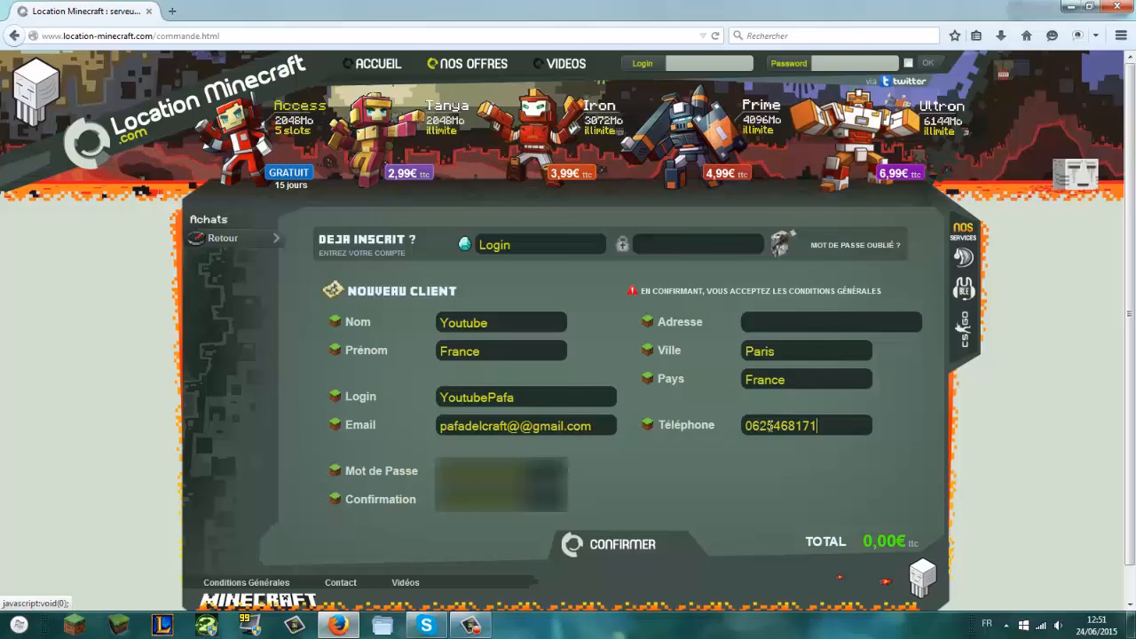
left_click(787, 326)
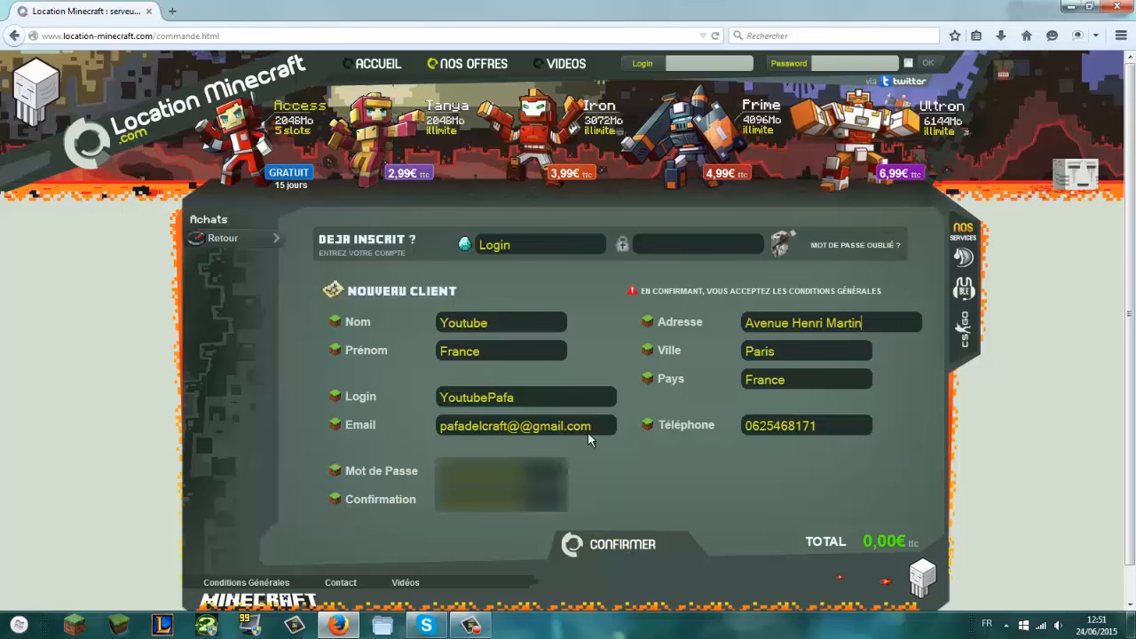
Step: Remove the extra @ from the e-mail, submit the registration, and dismiss the activation notice
left_click(575, 544)
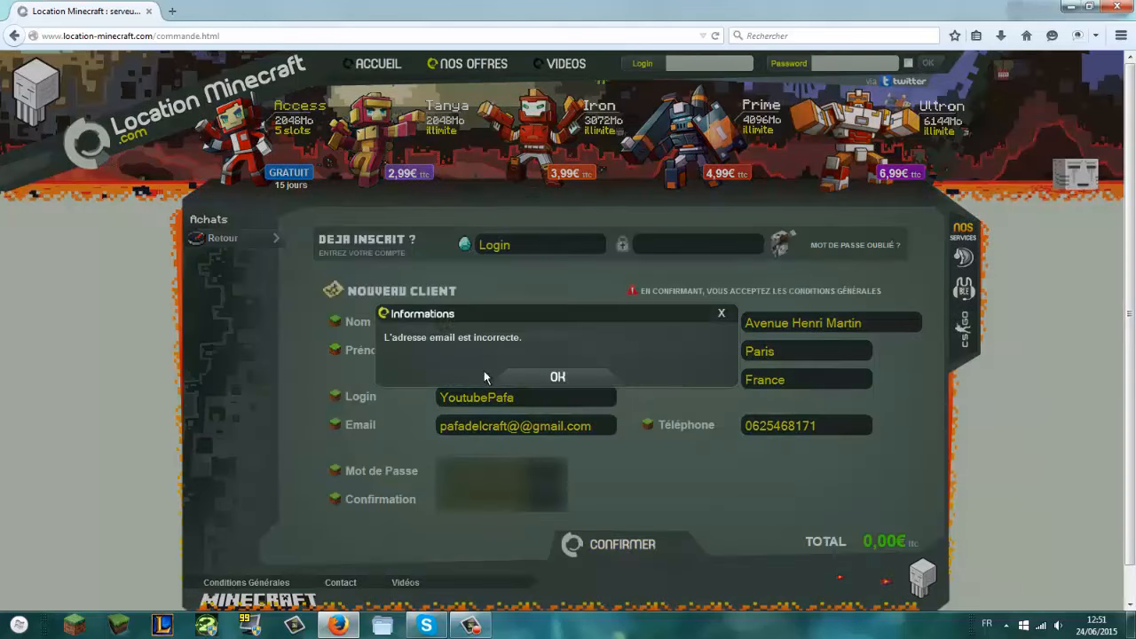
left_click(559, 377)
left_click(534, 426)
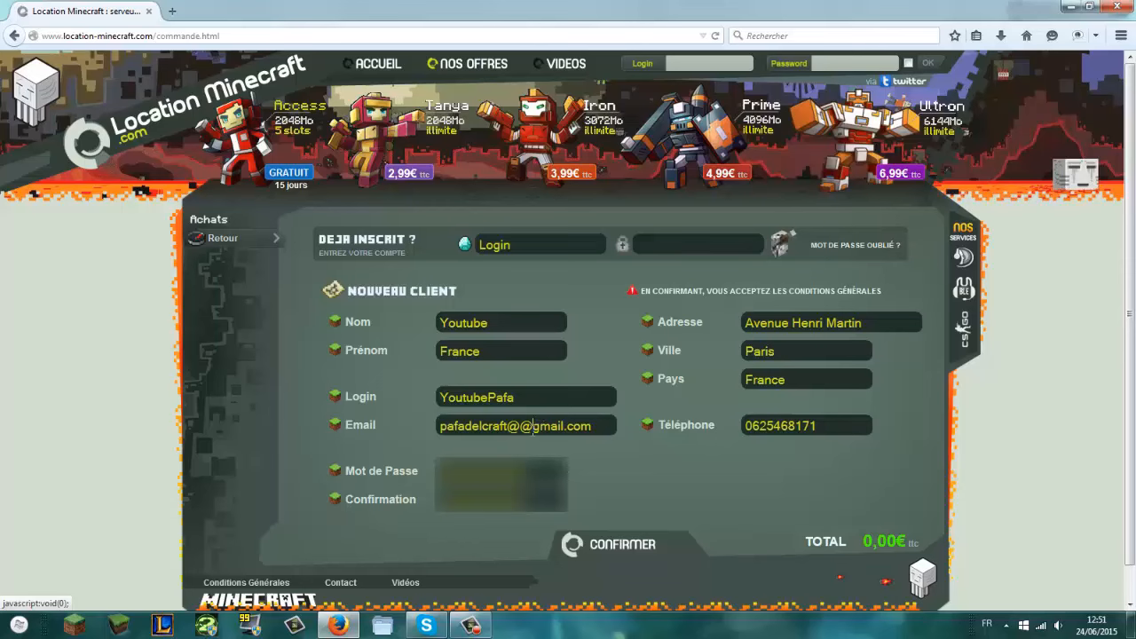
key("BackSpace")
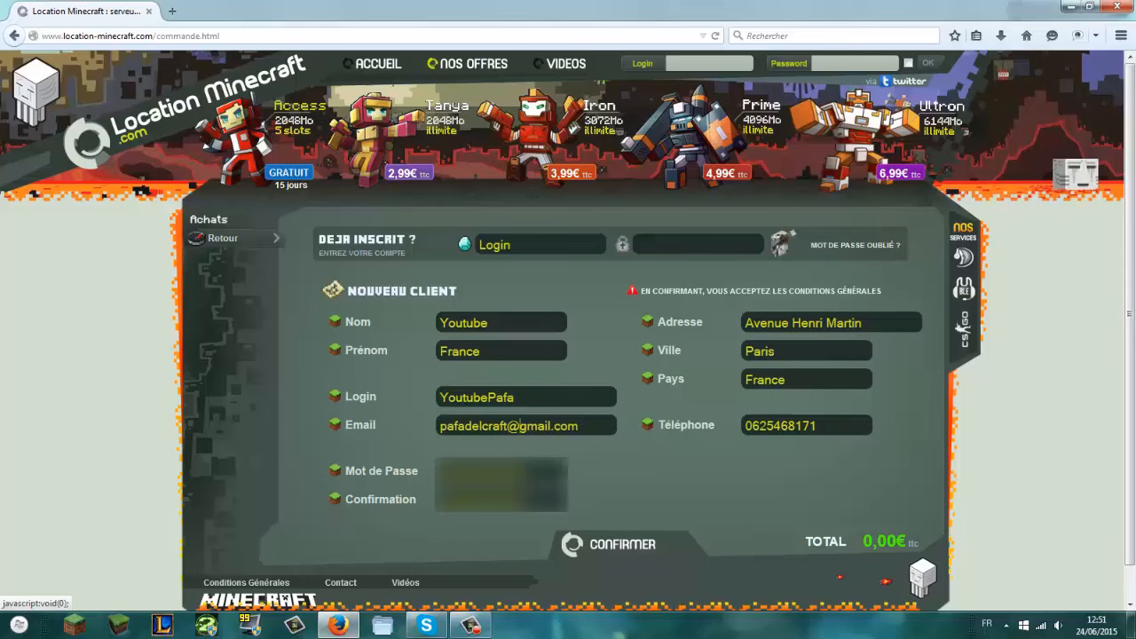
left_click(590, 544)
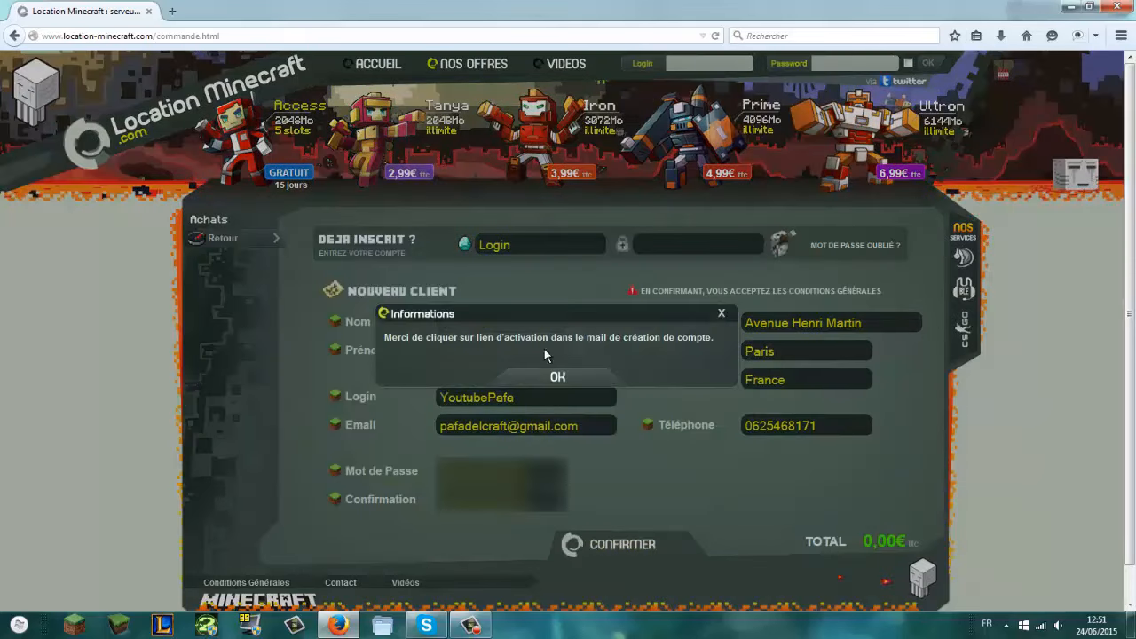
left_click(557, 376)
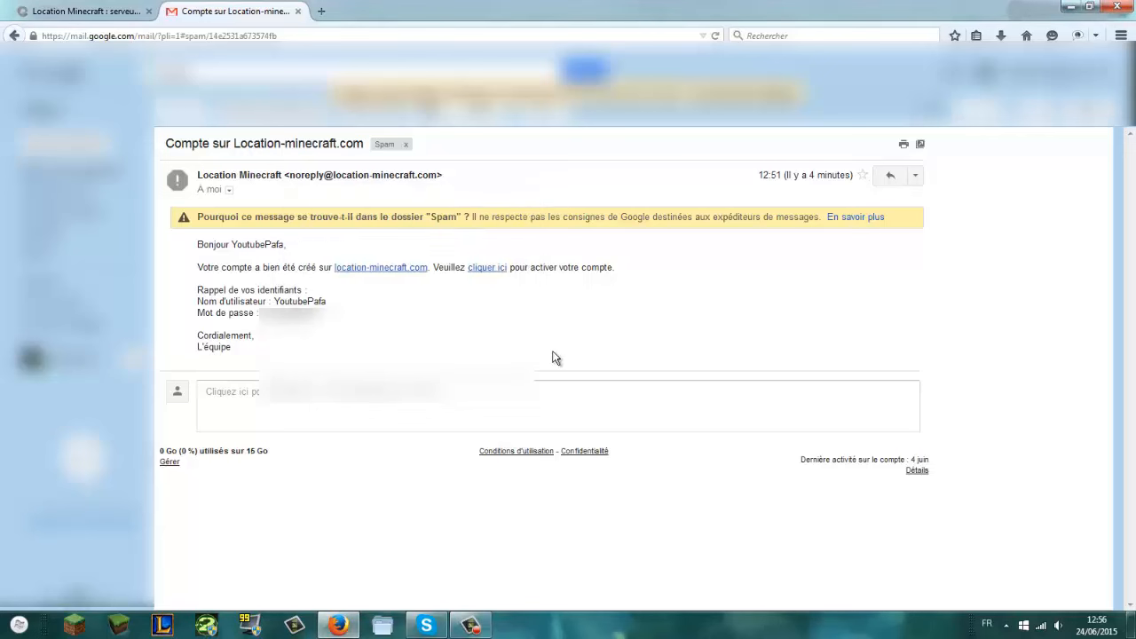
Step: Highlight the password line in the account email, then follow its activation link
left_click_drag(200, 314, 362, 300)
left_click(395, 323)
left_click_drag(199, 314, 371, 323)
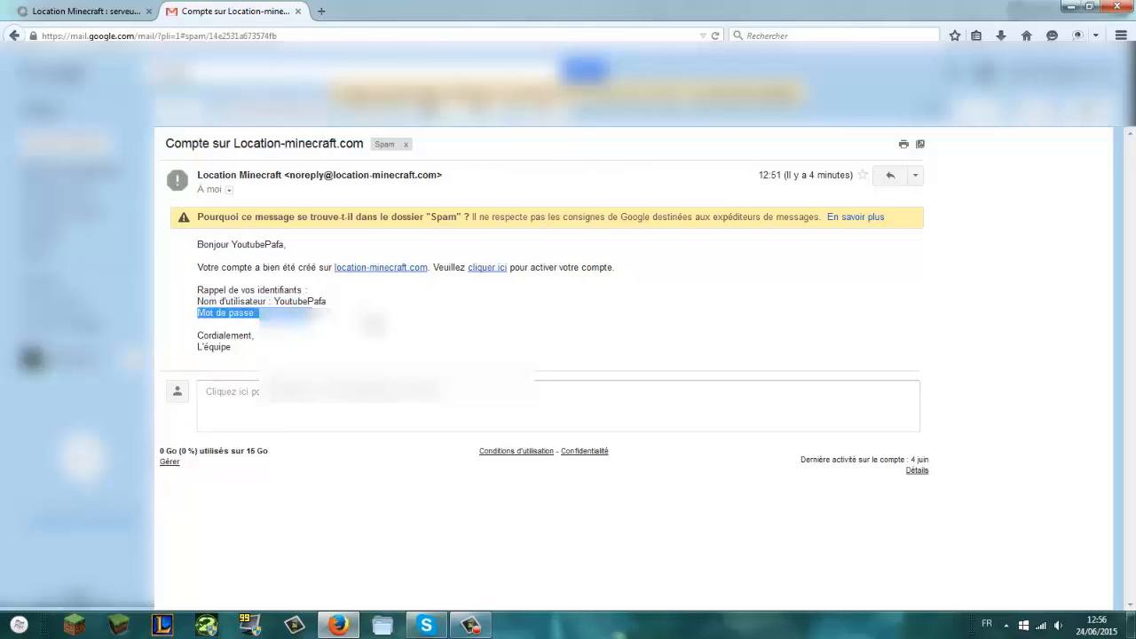
left_click(368, 323)
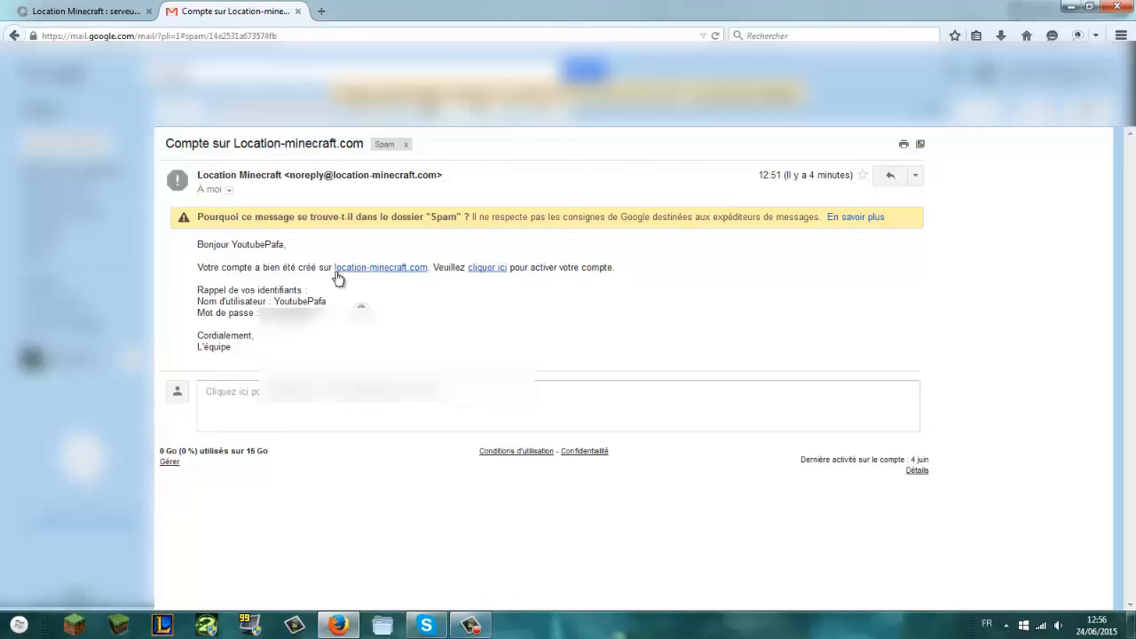
left_click(494, 271)
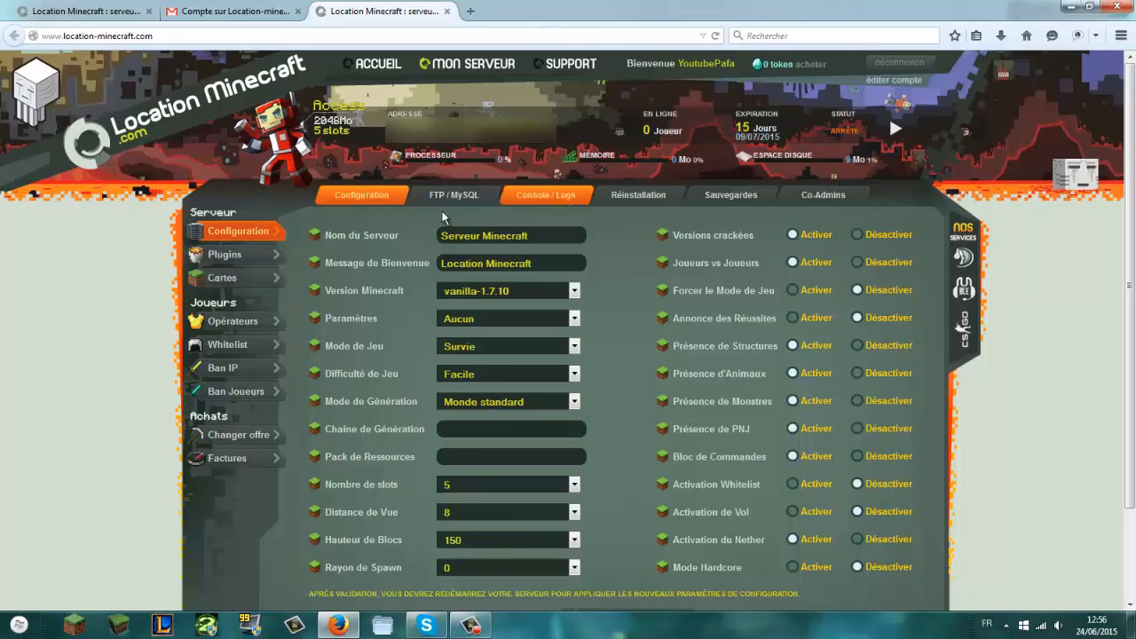
Step: Rename the server PafadelCraft and set the welcome message 'Bienvenue à Tous !'
triple_click(561, 234)
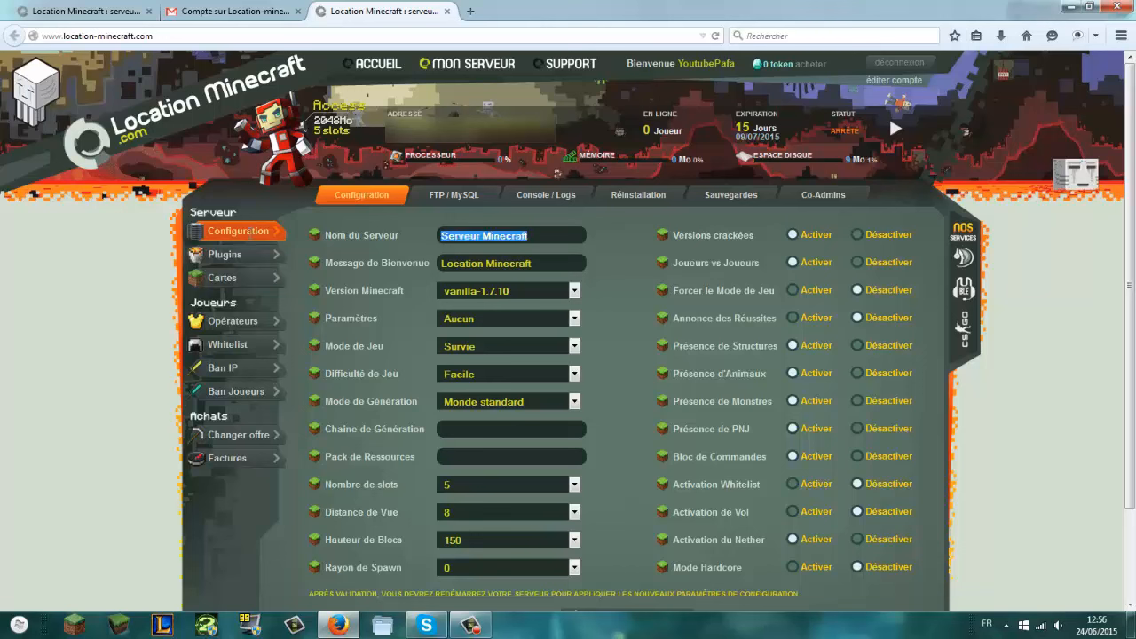
key("BackSpace")
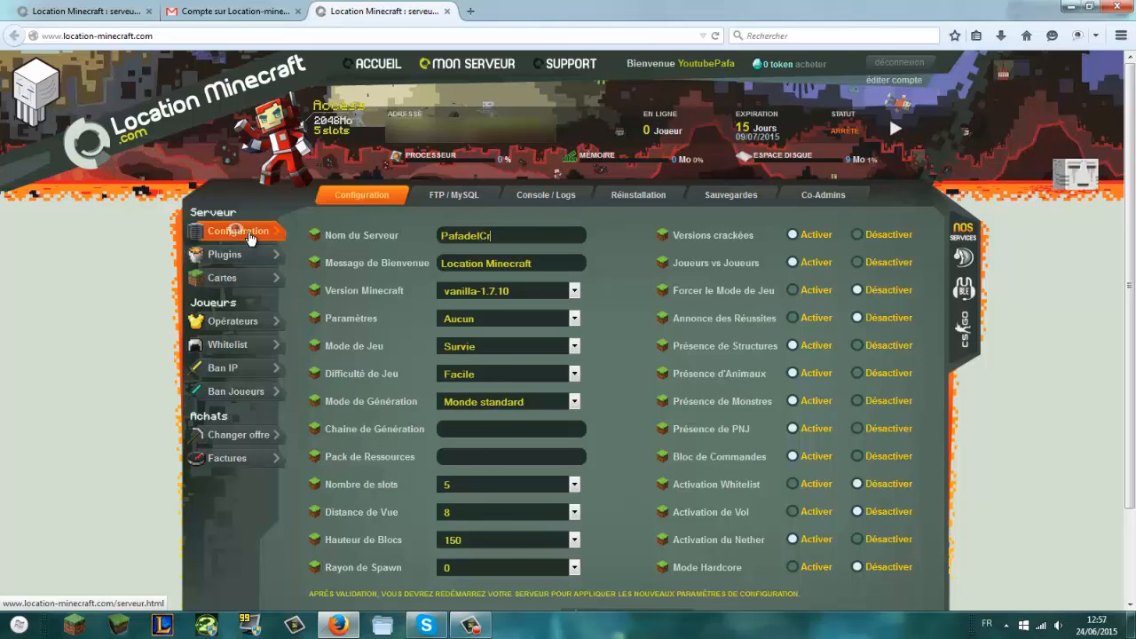
type("PafadelCraft")
key("Tab")
key("BackSpace")
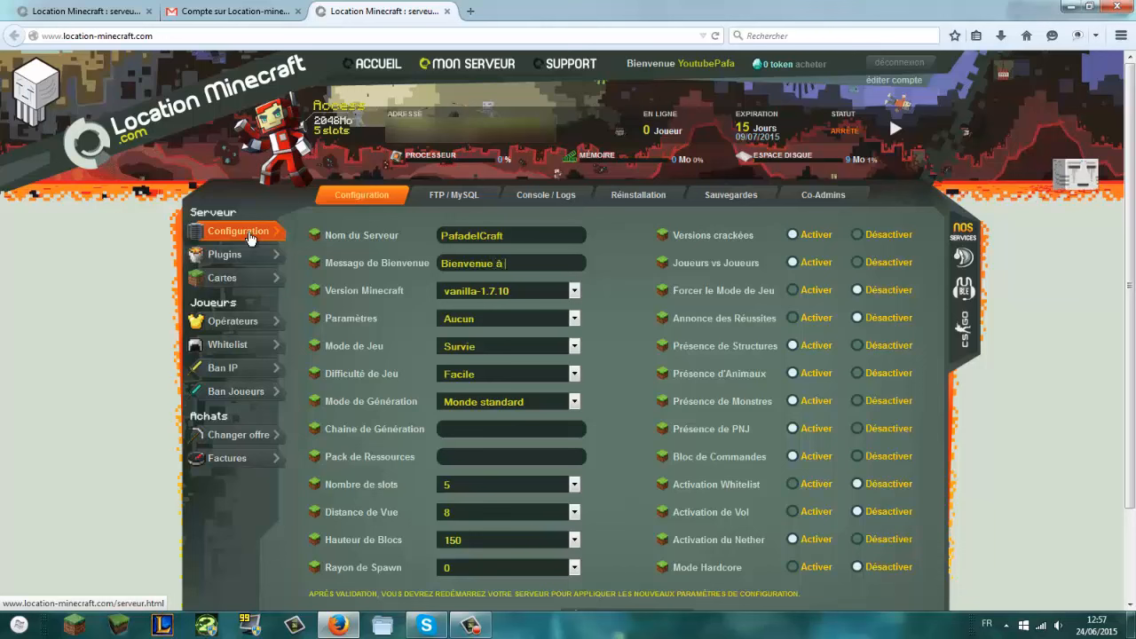
type("Bienvenue à Tous !")
Step: Set game mode Créatif and block height 300, keeping Facile, Monde standard and 5 slots
left_click(466, 320)
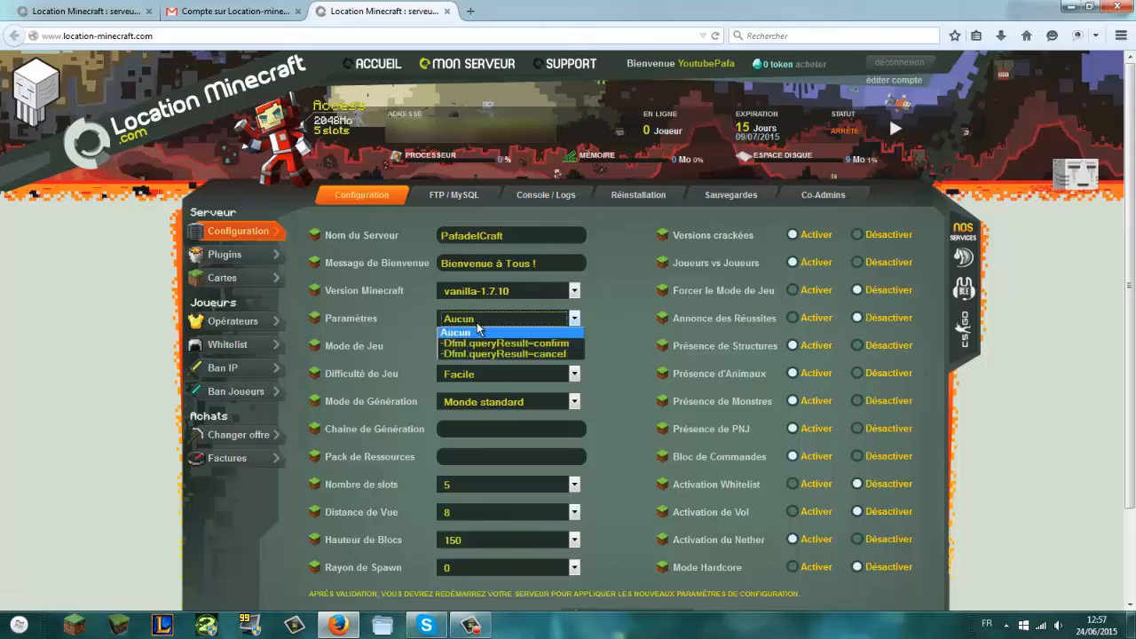
left_click(616, 342)
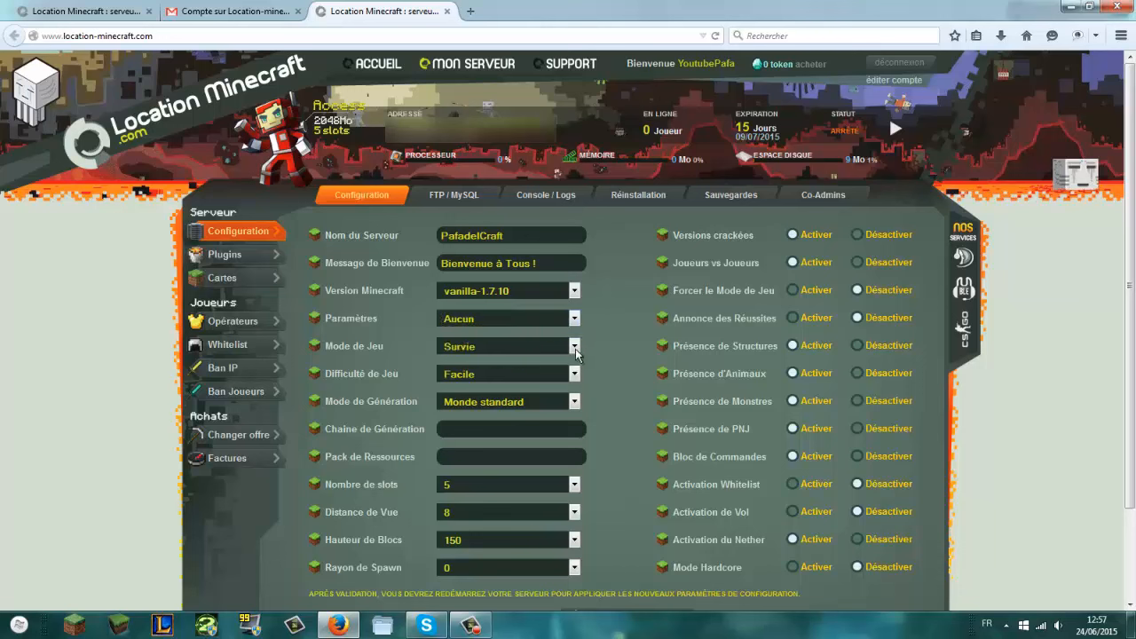
left_click(575, 348)
left_click(521, 377)
left_click(505, 374)
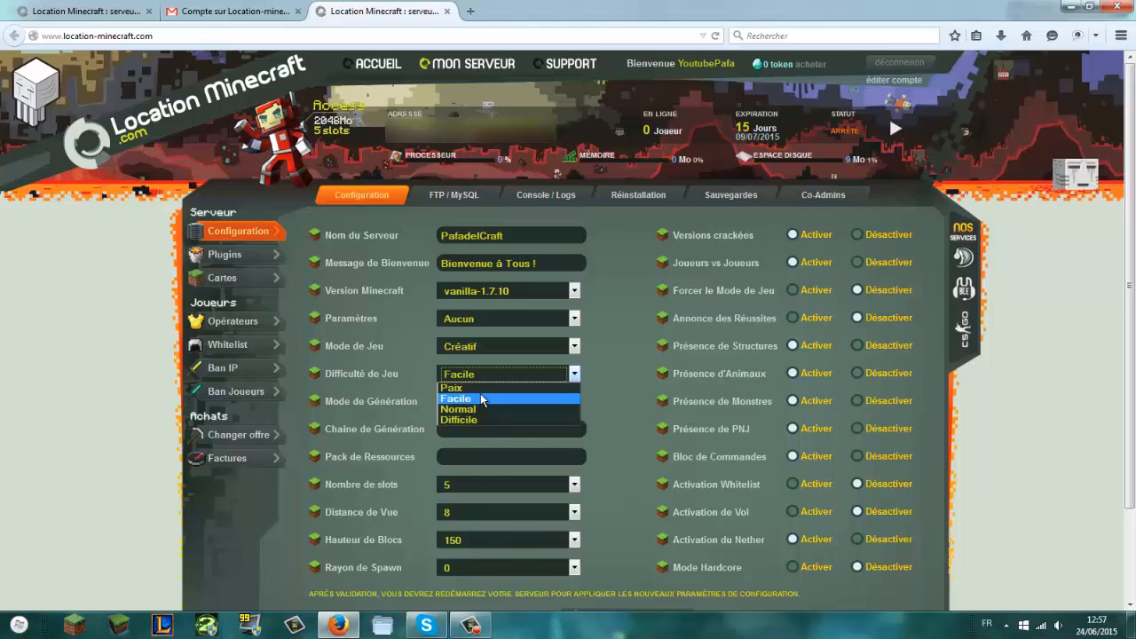
left_click(482, 400)
left_click(488, 403)
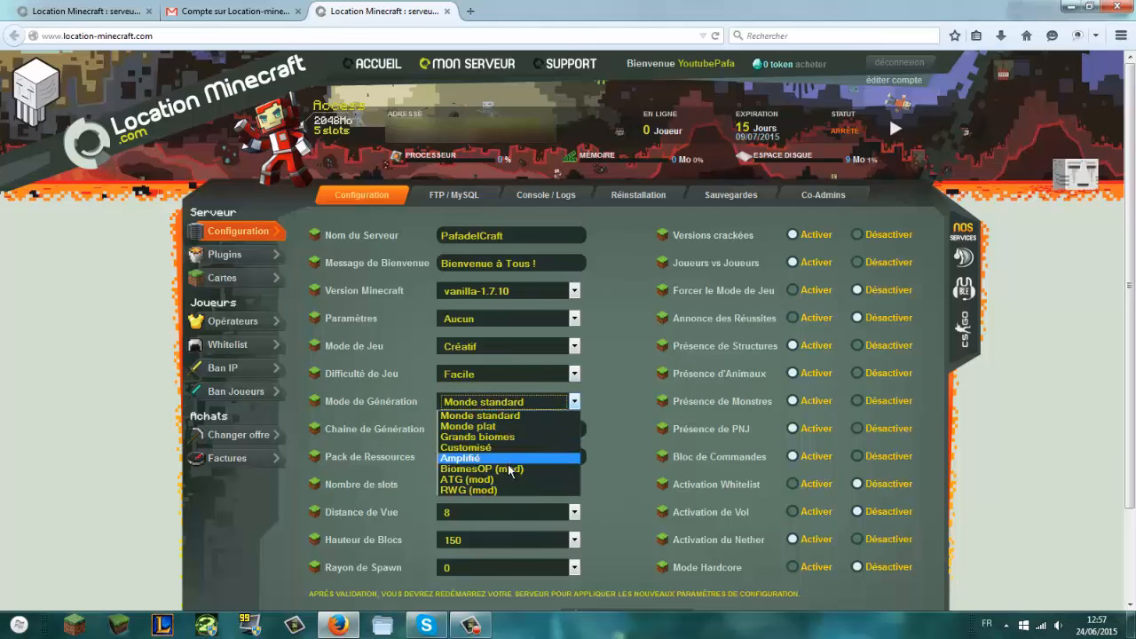
left_click(595, 410)
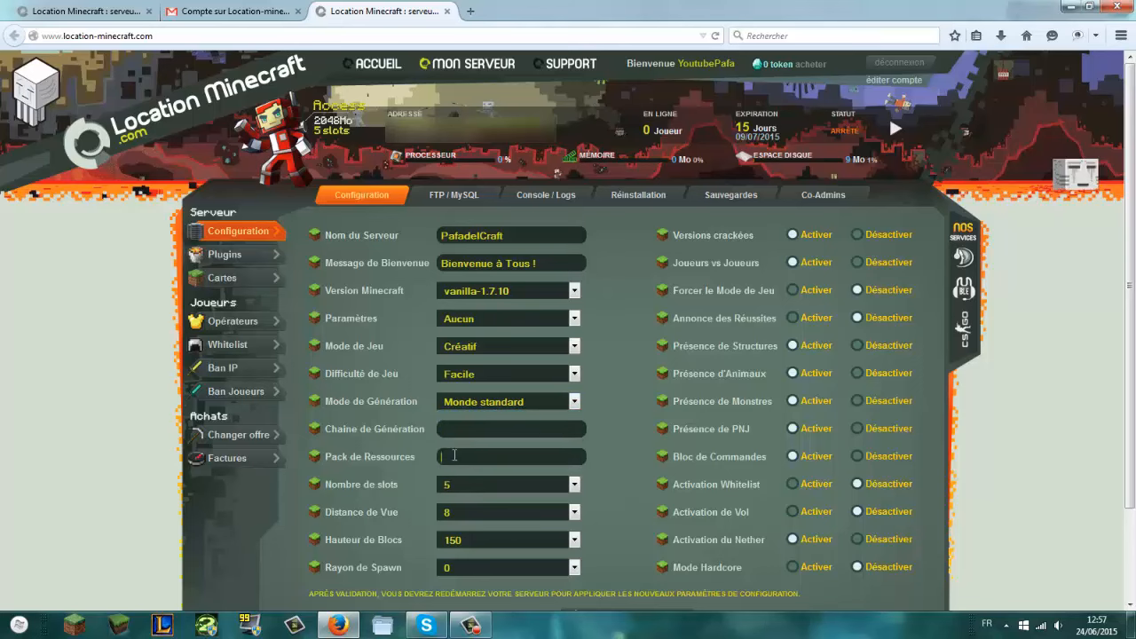
scroll(449, 439, "down", 2)
left_click(483, 384)
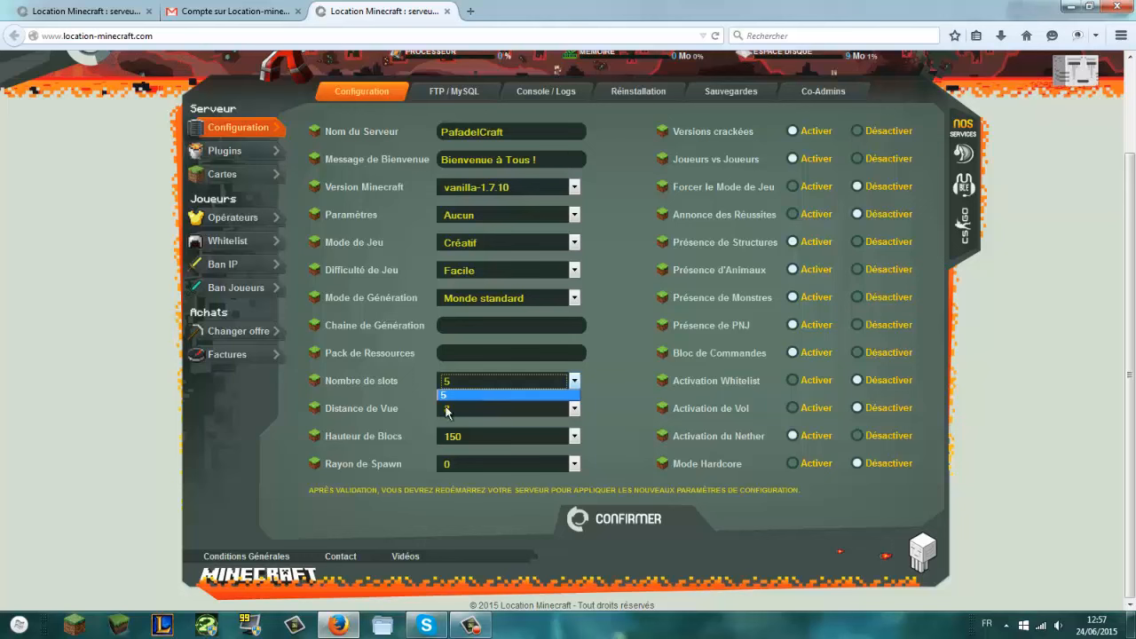
left_click(475, 407)
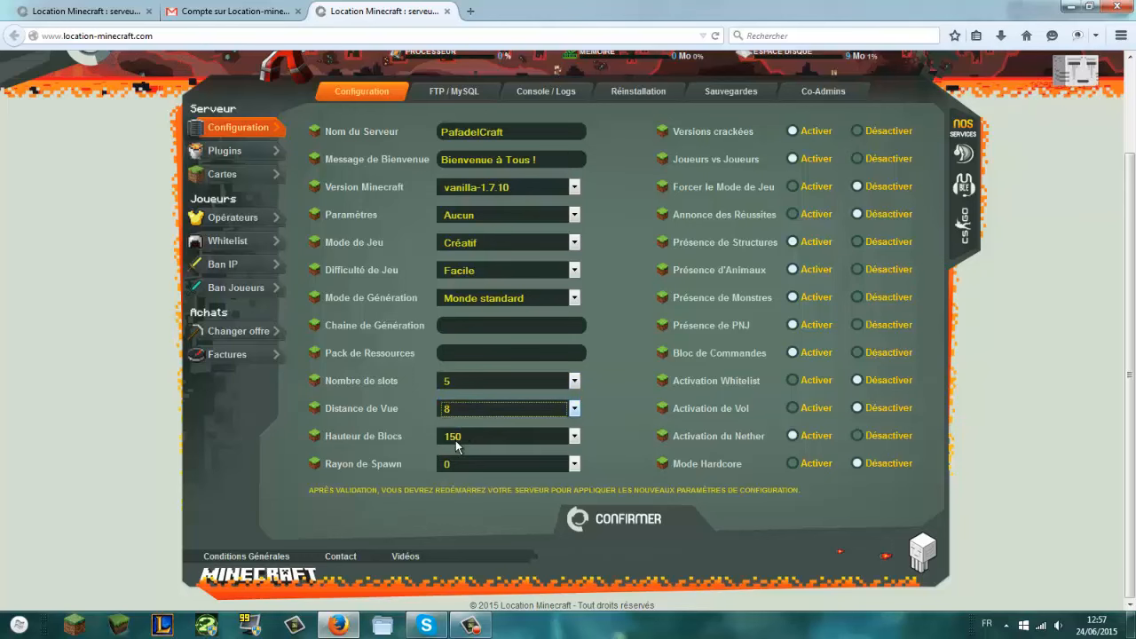
left_click(456, 439)
left_click(460, 503)
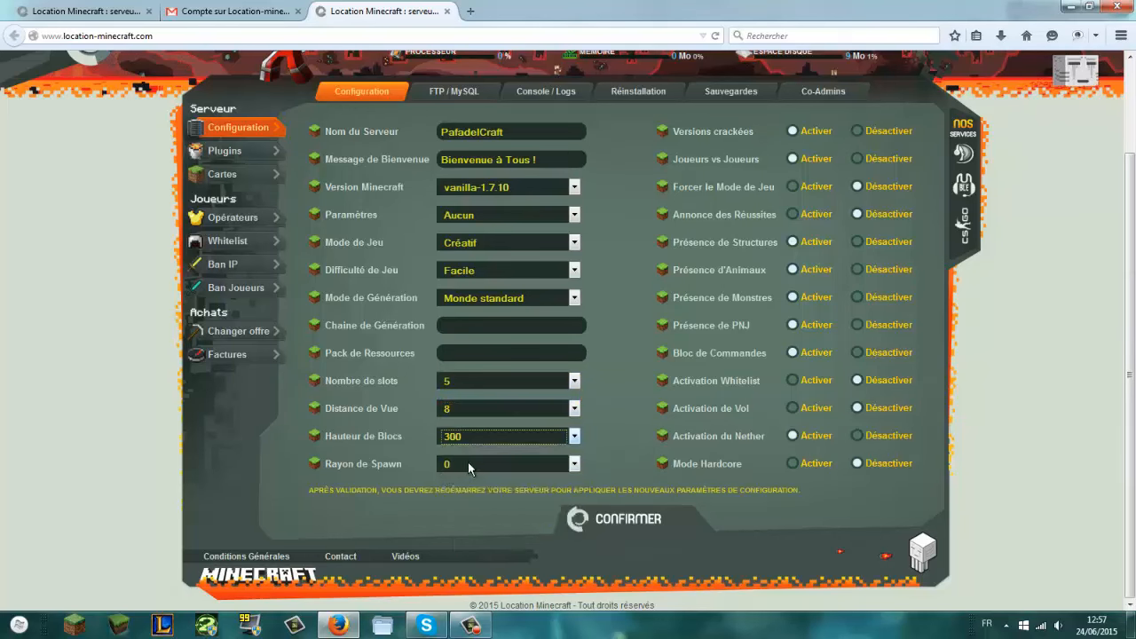
left_click(472, 462)
Step: Keep spawn radius 0, enable achievement announcements and disable command blocks
left_click(466, 247)
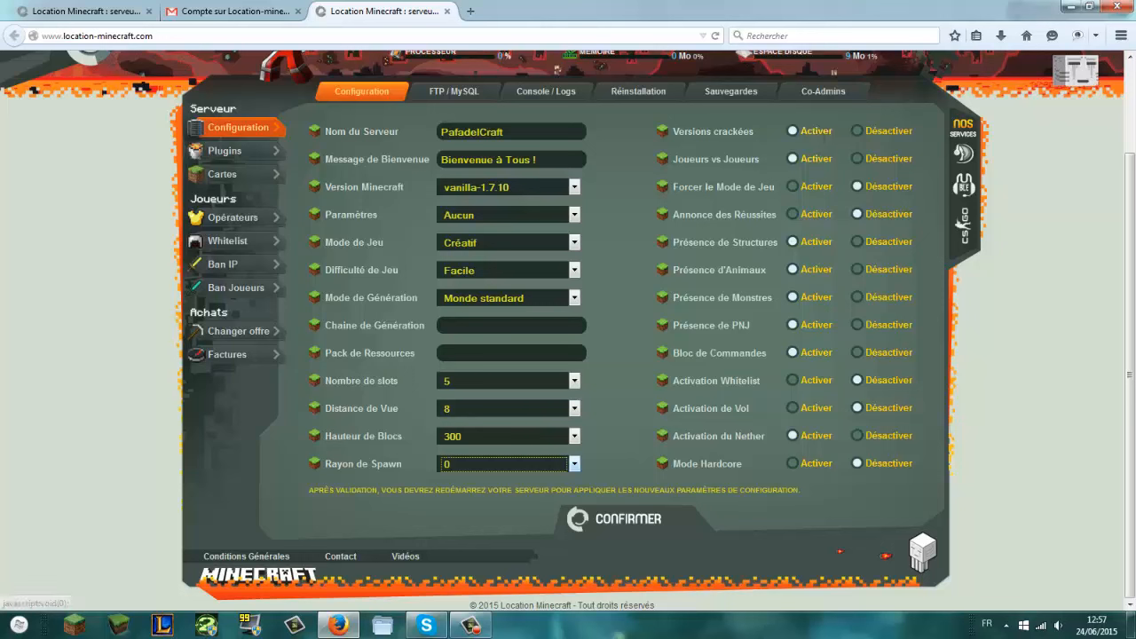
left_click(805, 217)
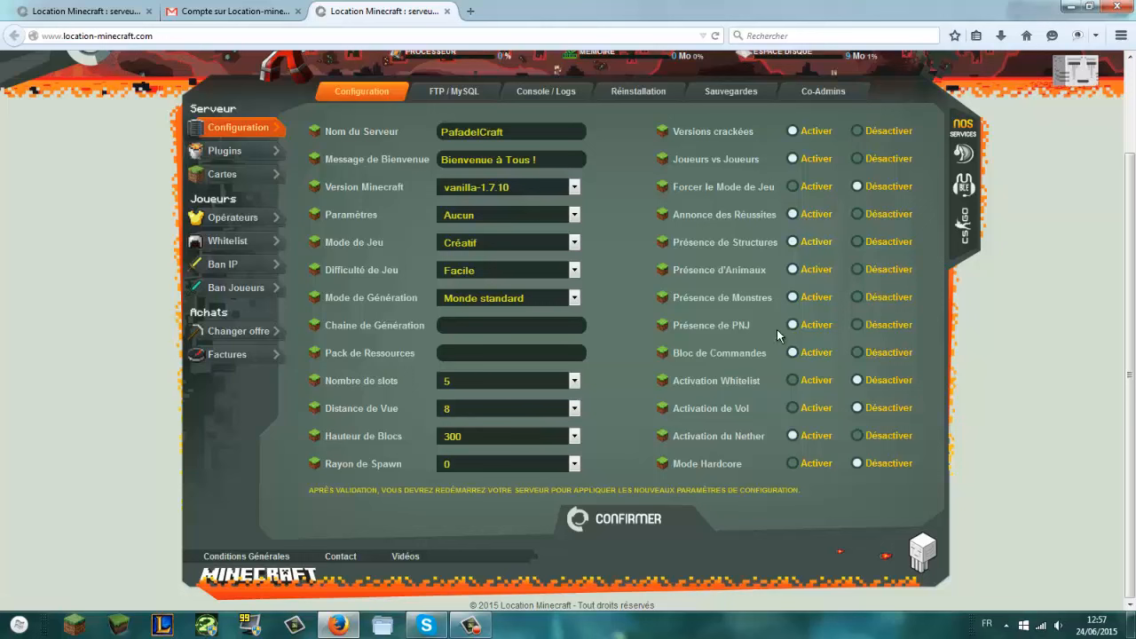
left_click(881, 355)
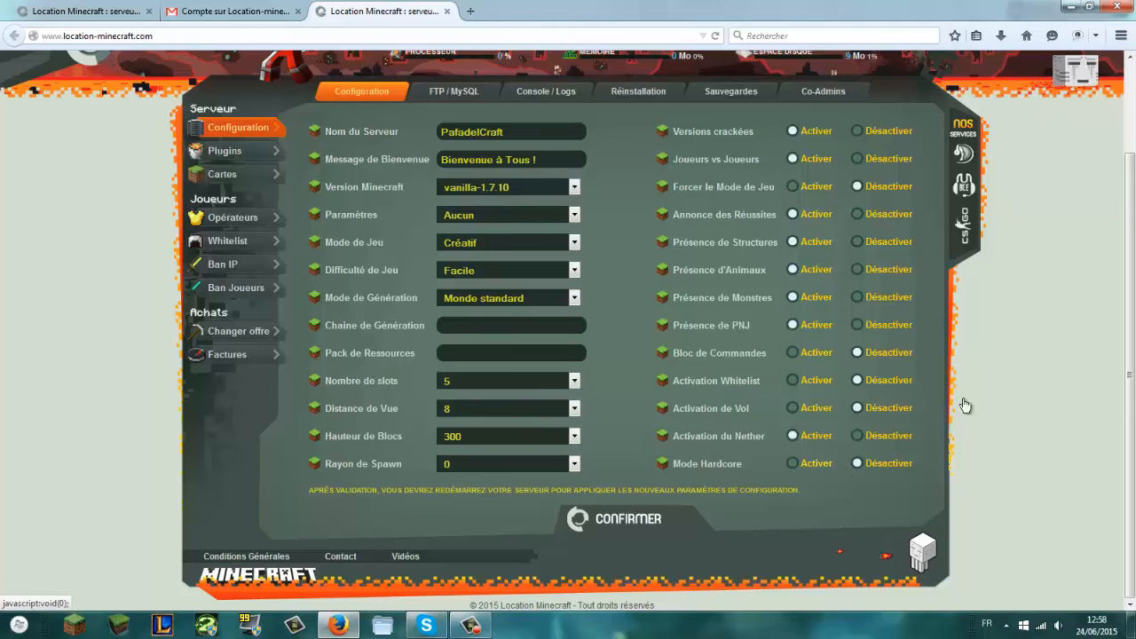
scroll(572, 246, "up", 1)
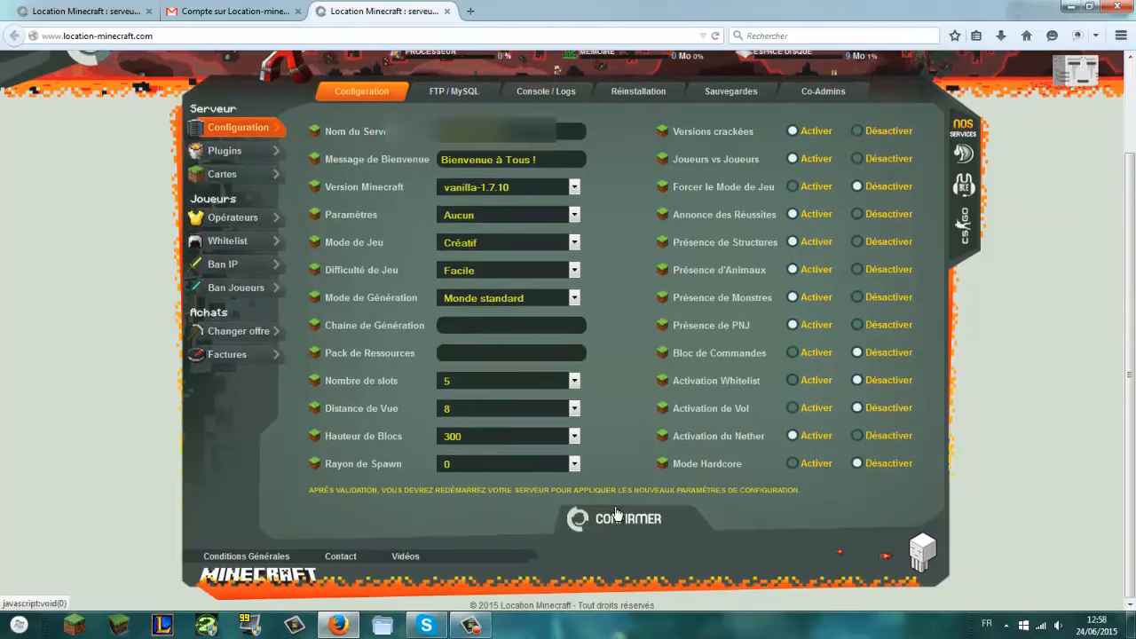
Step: Save the server configuration, then start the server so its status reads Démarré
left_click(618, 524)
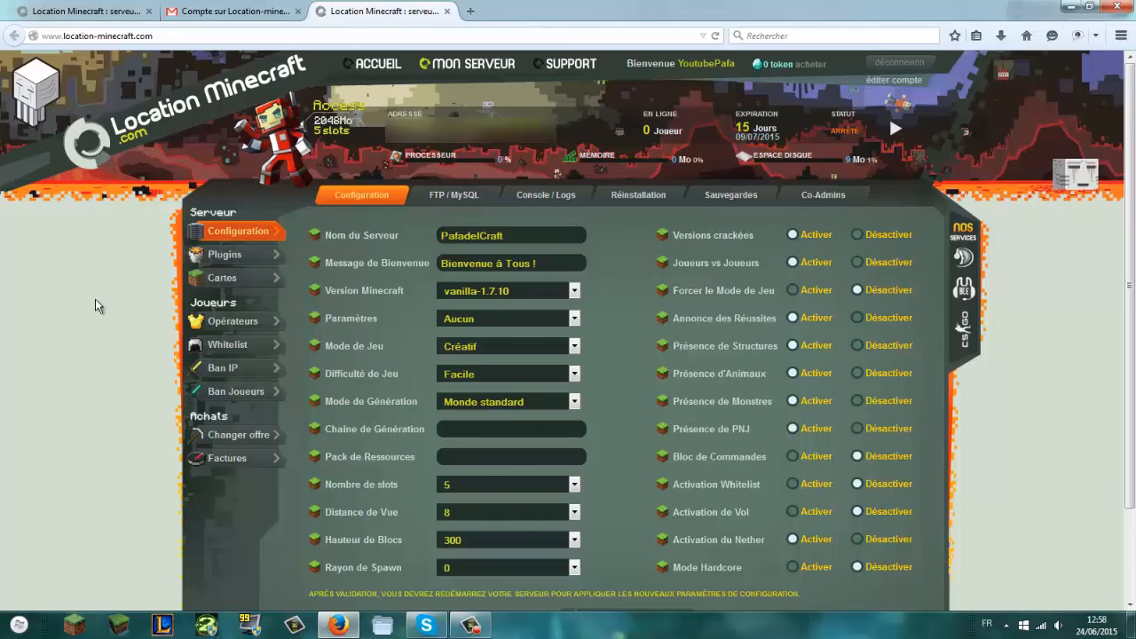
left_click(894, 130)
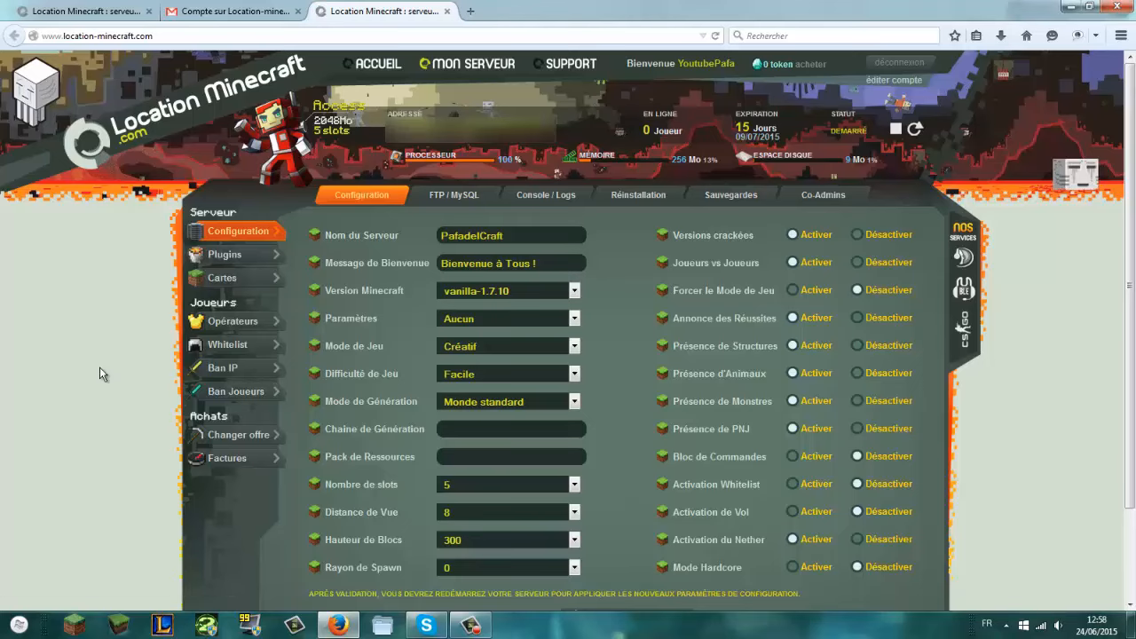
scroll(82, 288, "down", 3)
scroll(88, 298, "up", 3)
Step: Launch FileZilla beside the browser, dismissing its update notice, and display the server's FTP details
left_click(18, 623)
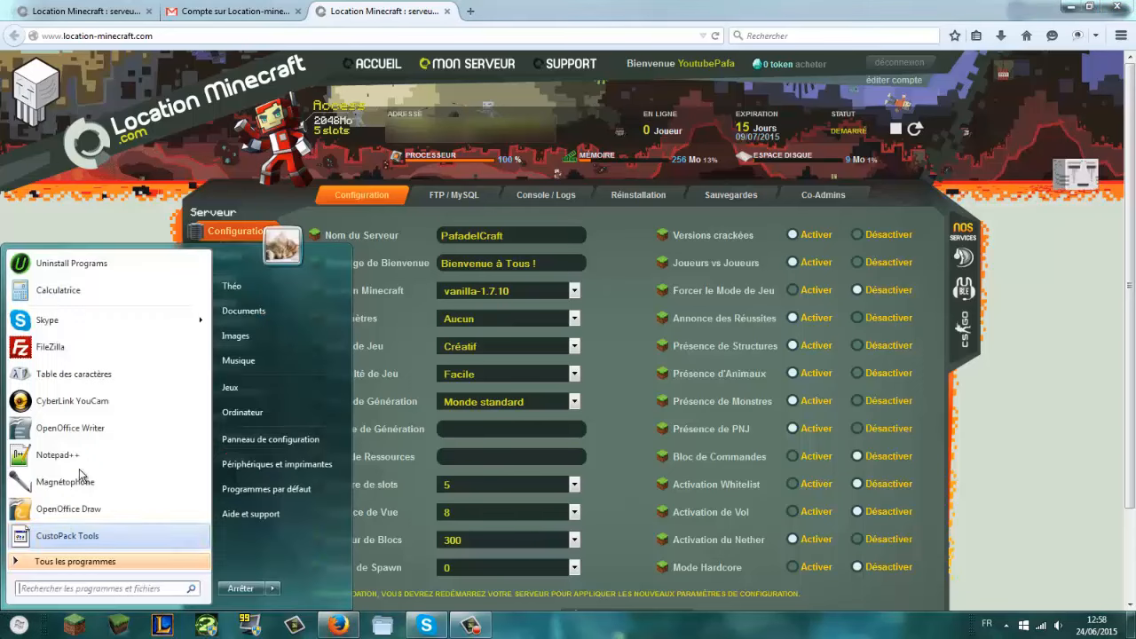
left_click(55, 359)
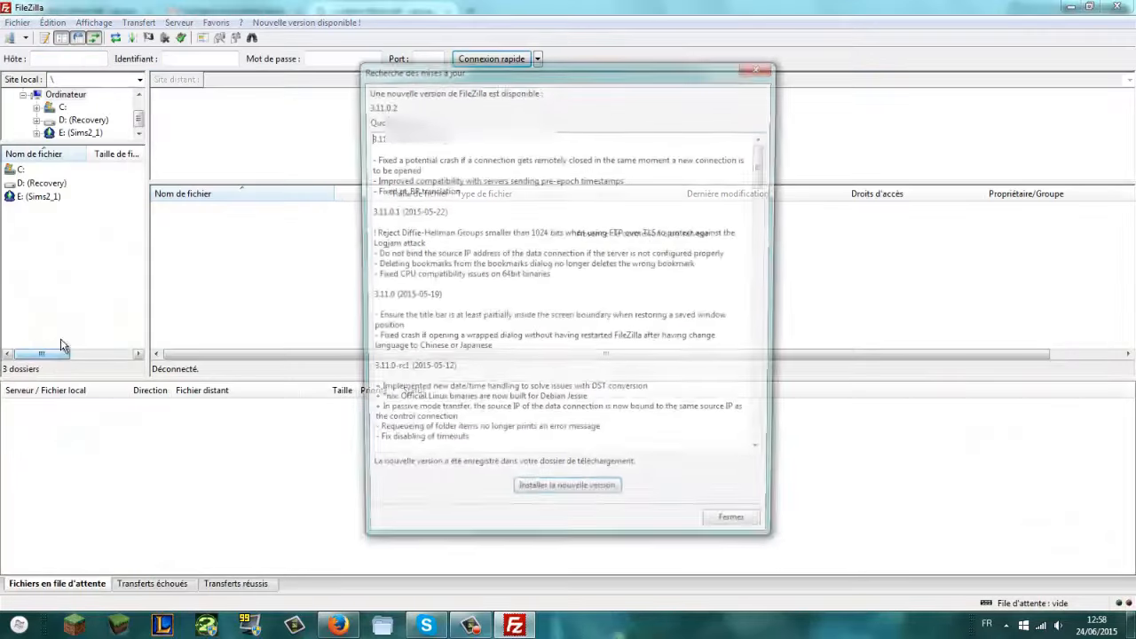
left_click(770, 68)
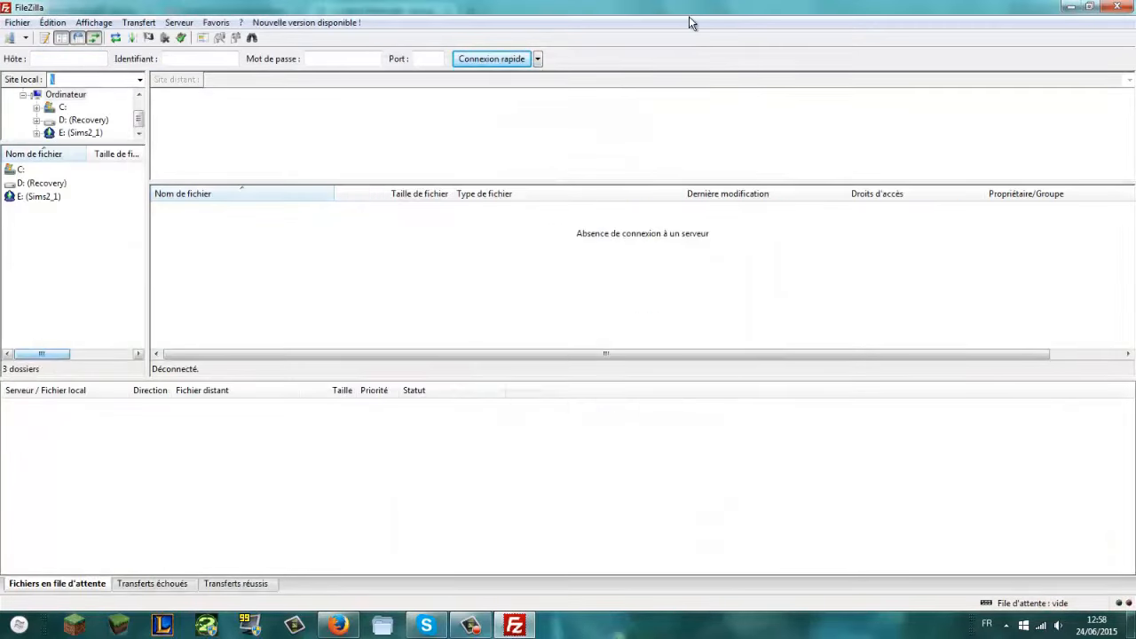
left_click_drag(676, 5, 1135, 94)
left_click_drag(540, 11, 0, 96)
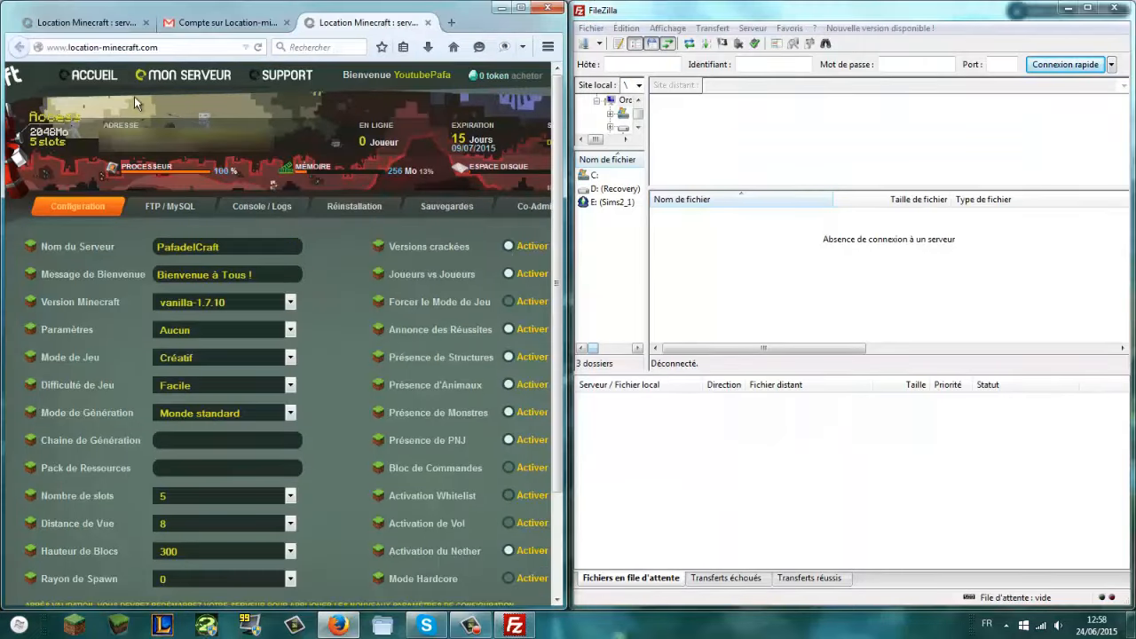
left_click(169, 213)
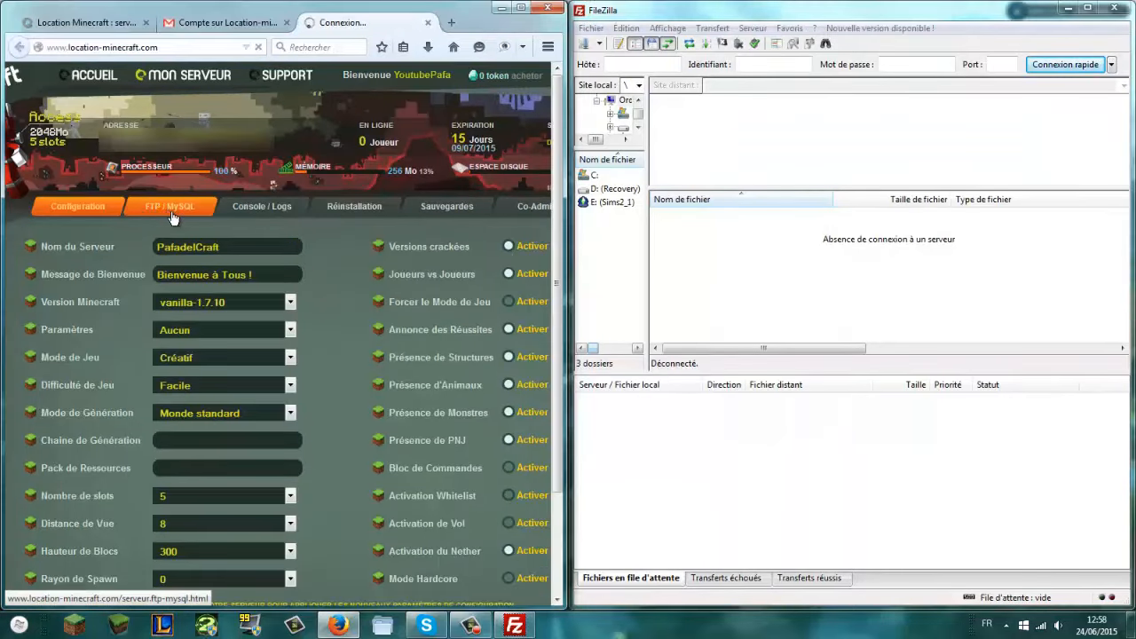
Step: Copy the FTP user and password into FileZilla's quick-connect bar, connect, and maximize the window
scroll(71, 338, "down", 2)
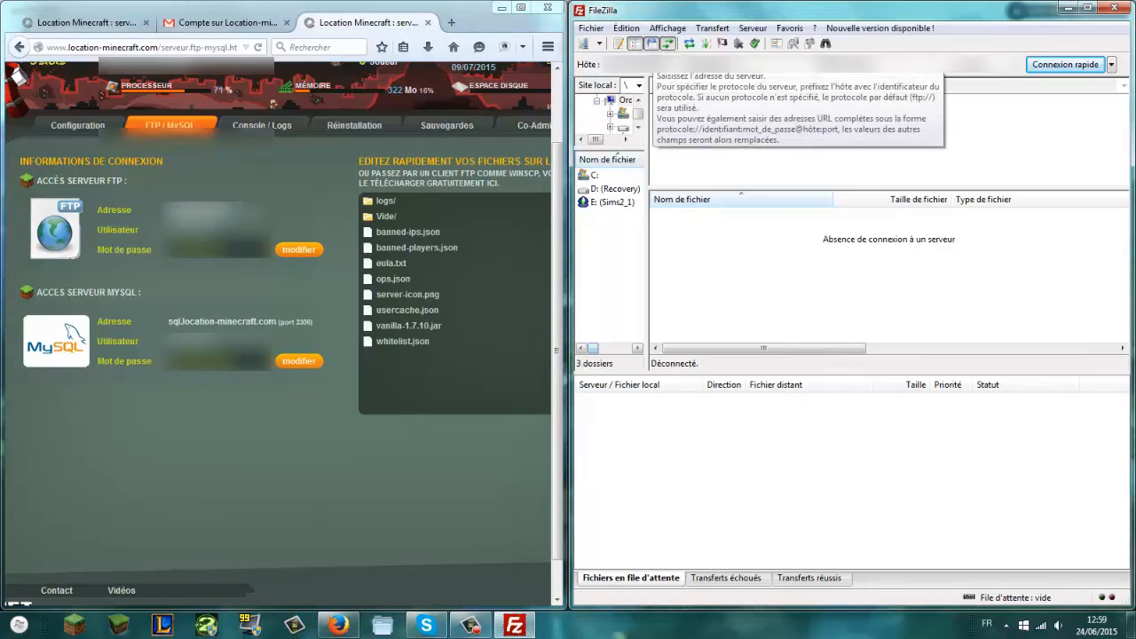
double_click(192, 230)
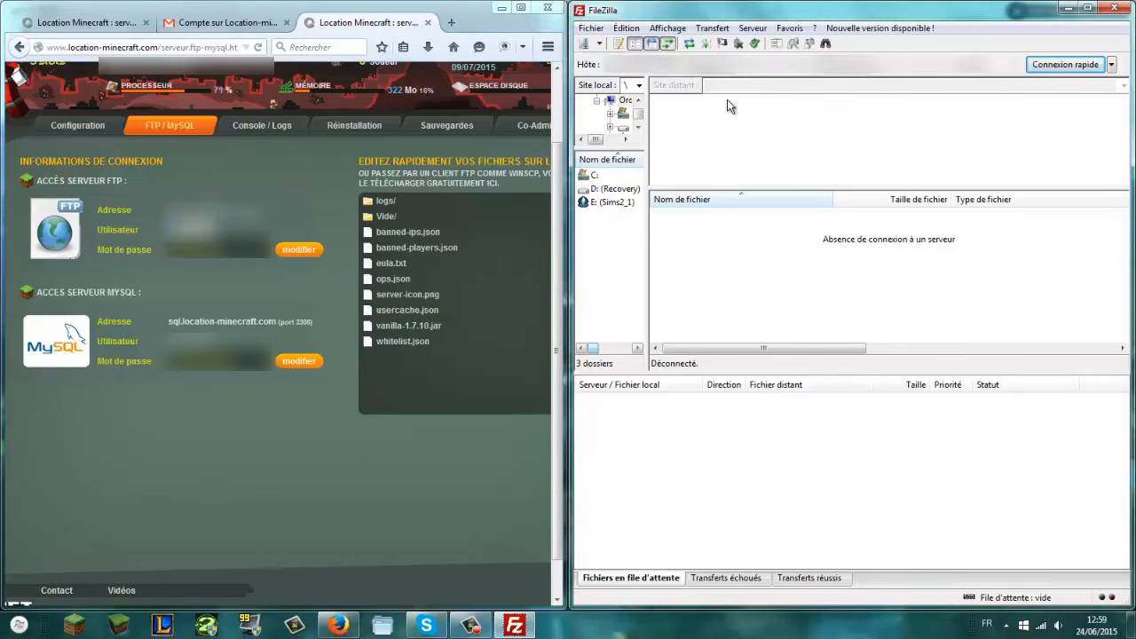
right_click(753, 57)
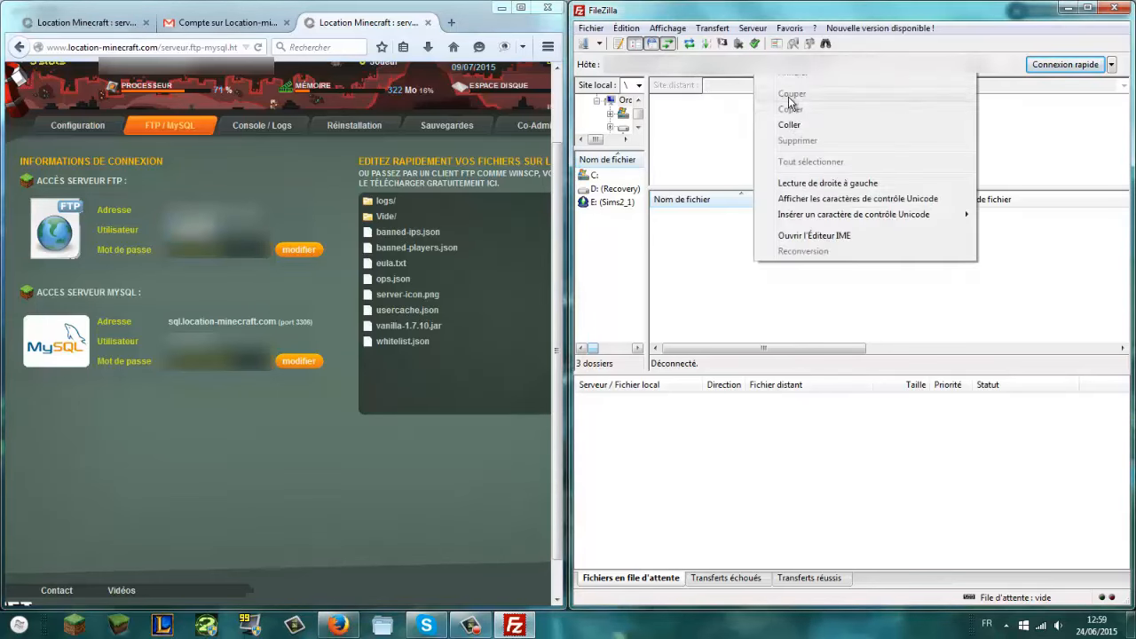
left_click(788, 124)
left_click_drag(219, 250, 98, 250)
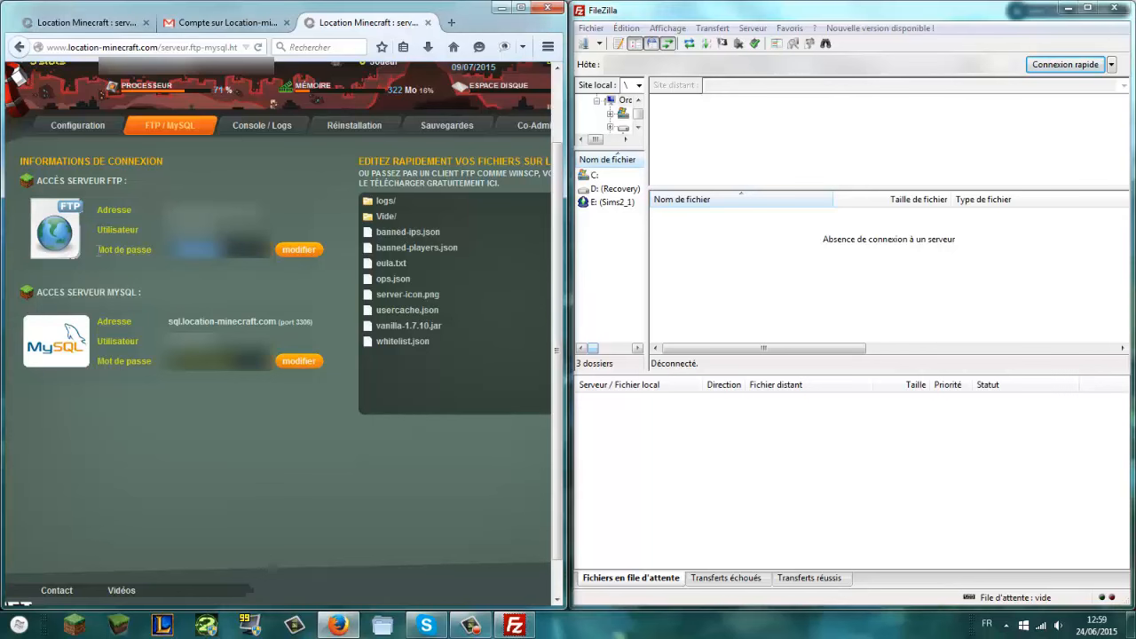
left_click(933, 65)
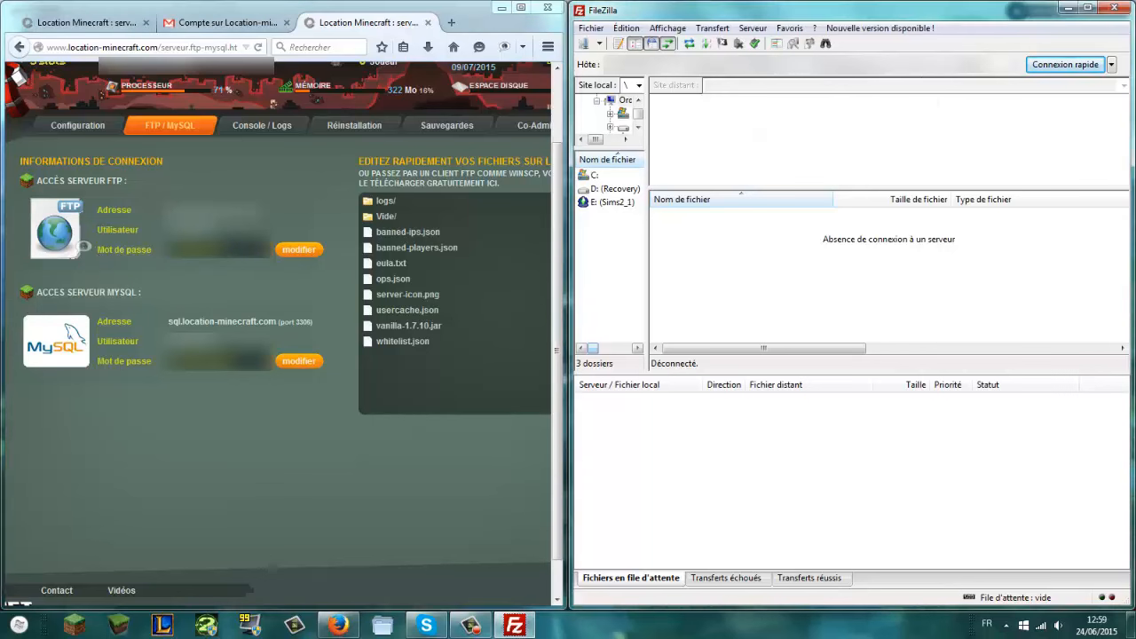
left_click(1061, 65)
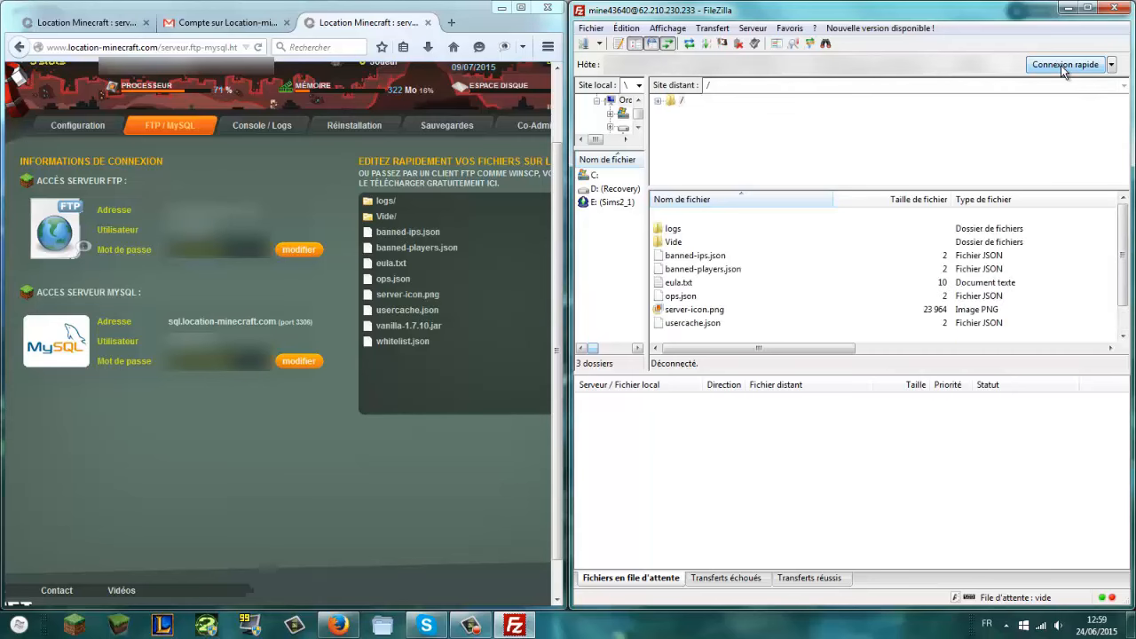
left_click(1087, 7)
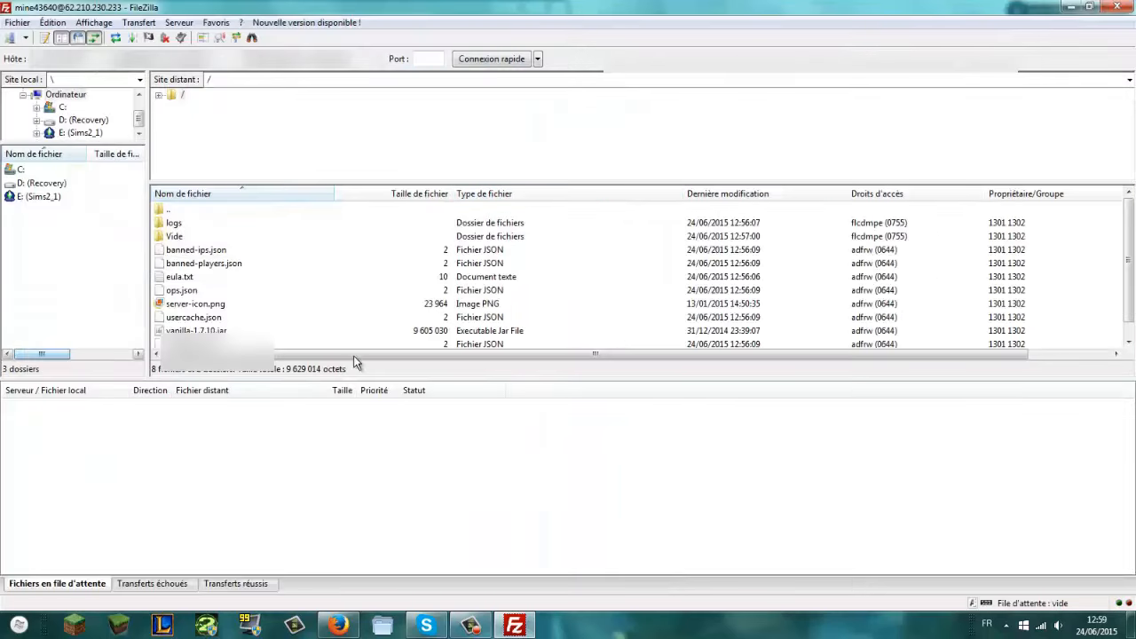
Step: Open the remote whitelist.json via Afficher / Éditer and accept the ASCII import filter in Writer
left_click_drag(349, 377, 350, 520)
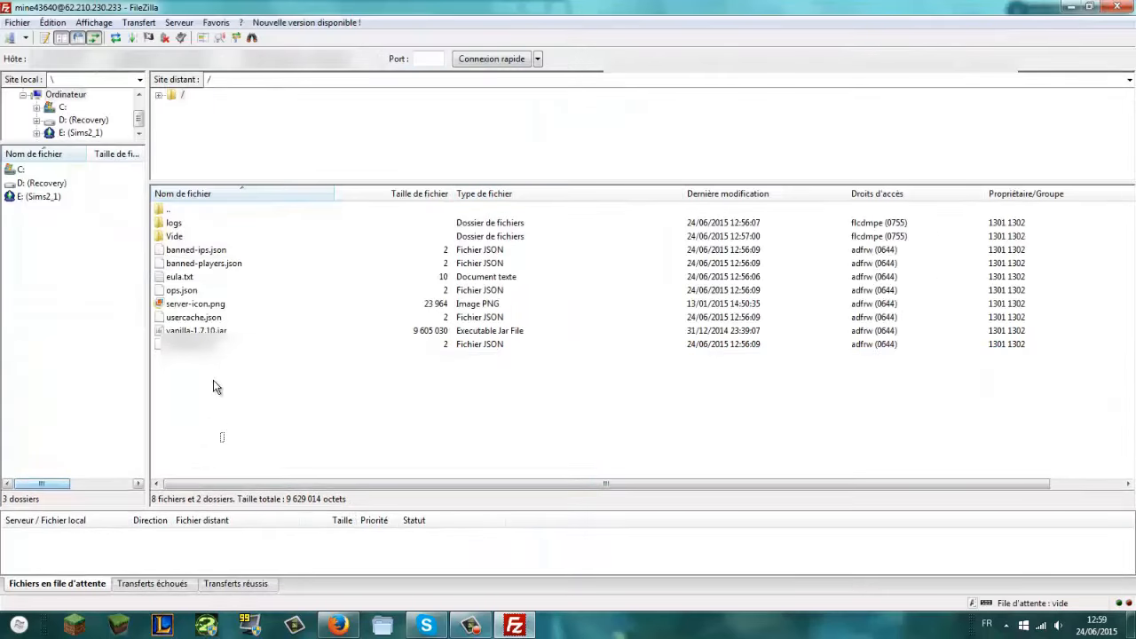
left_click_drag(224, 441, 197, 257)
left_click(189, 258)
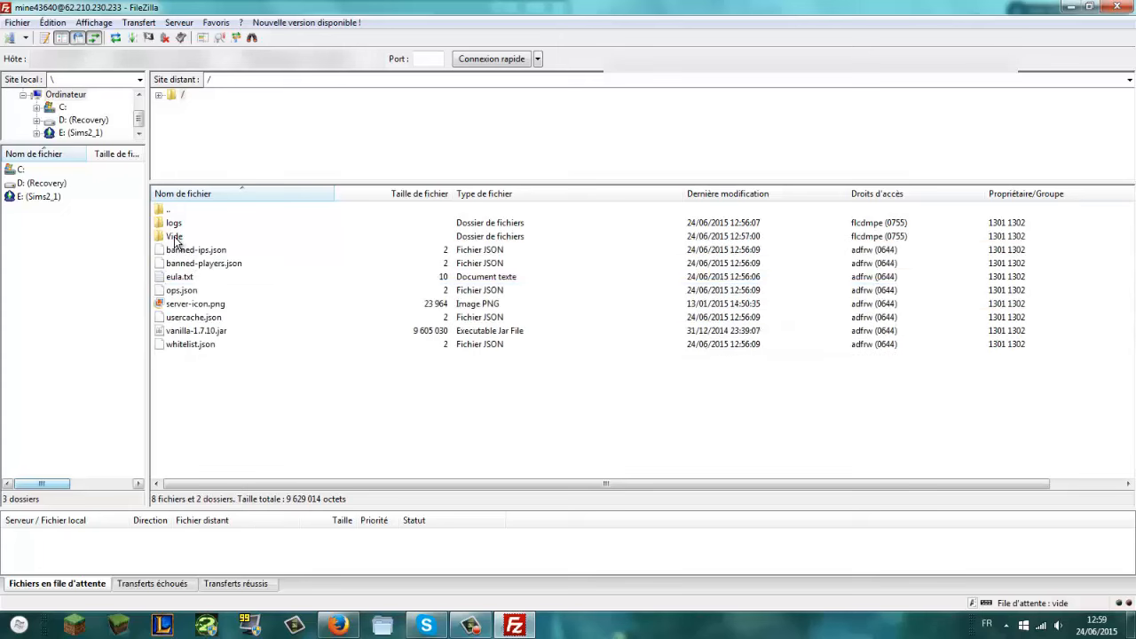
left_click(175, 238)
left_click(175, 226)
left_click(195, 372)
right_click(189, 346)
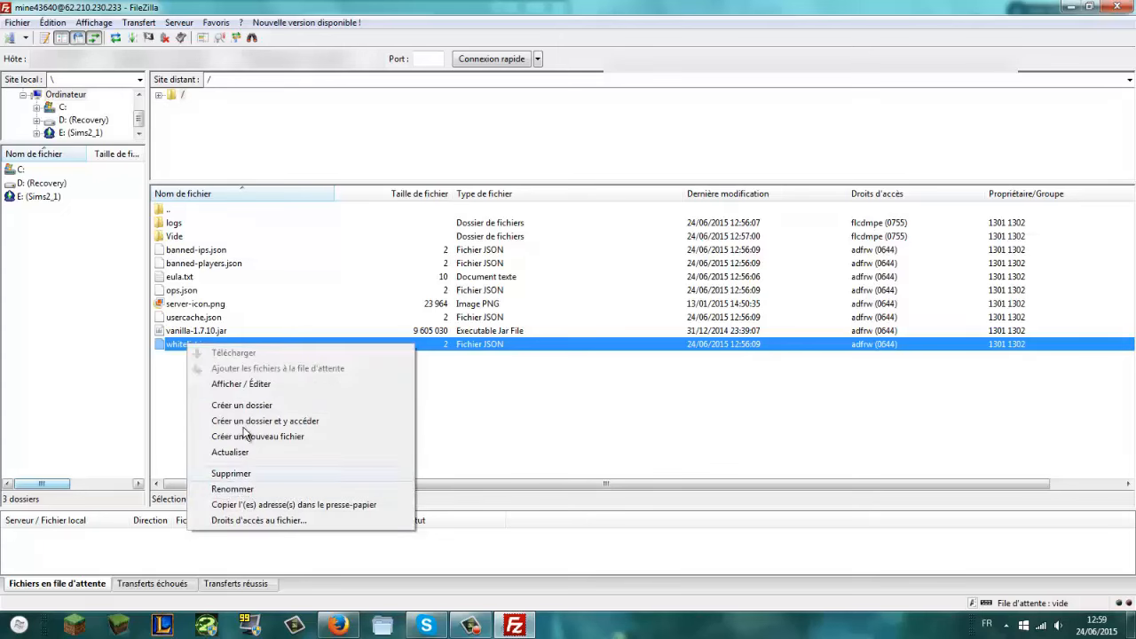
left_click(227, 384)
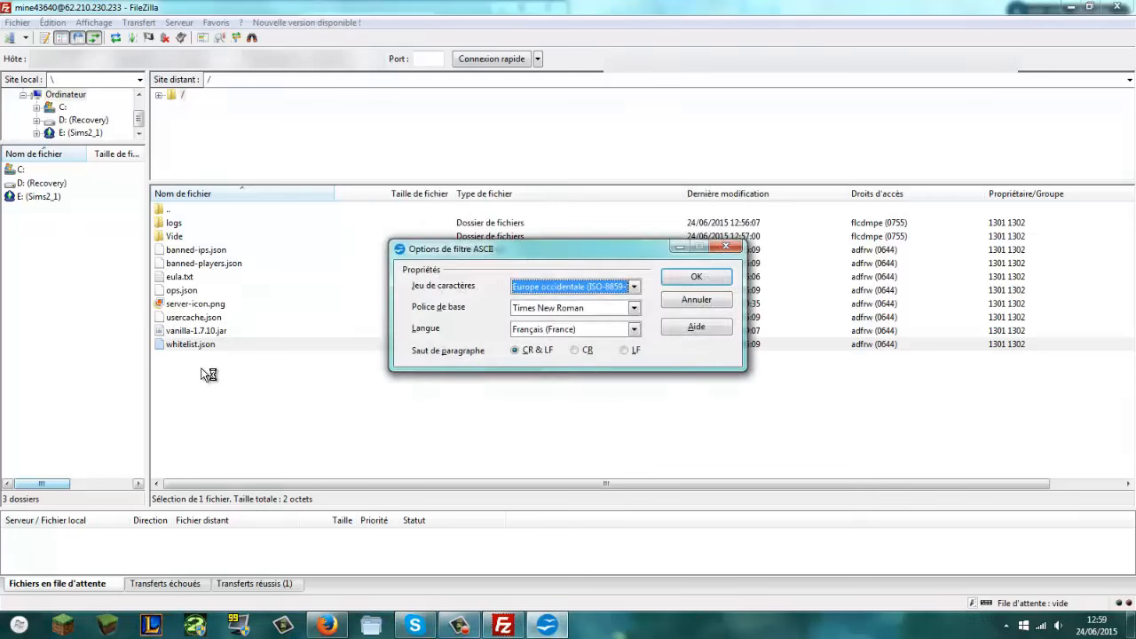
left_click(695, 277)
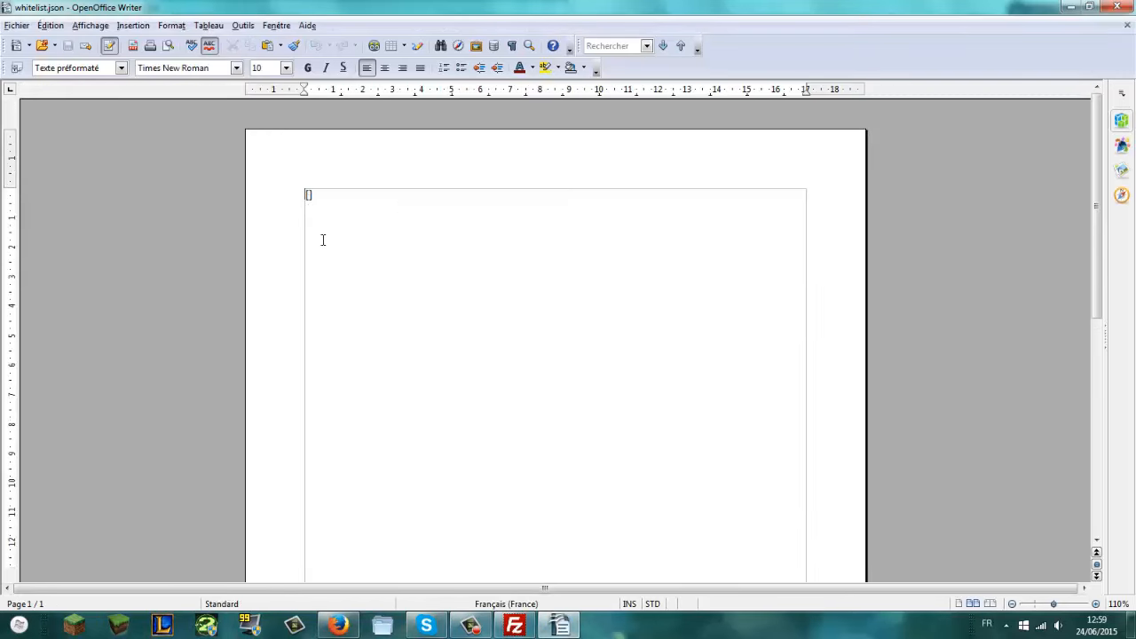
Step: Enter two player names in whitelist.json, save it in its current format, and close Writer
type("lCraft")
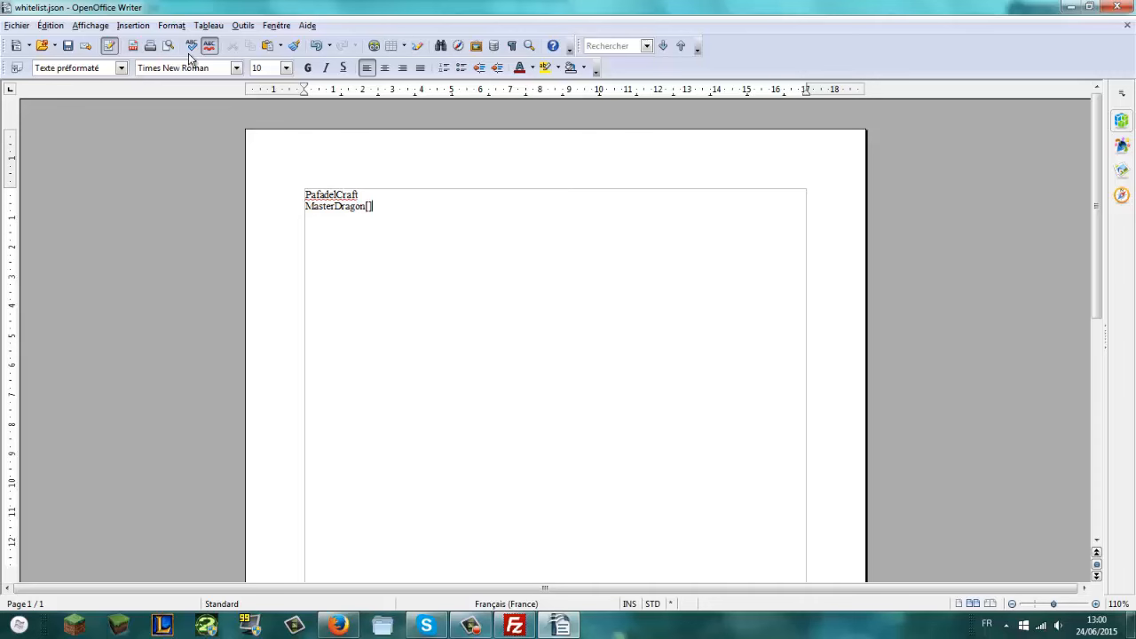
left_click(16, 24)
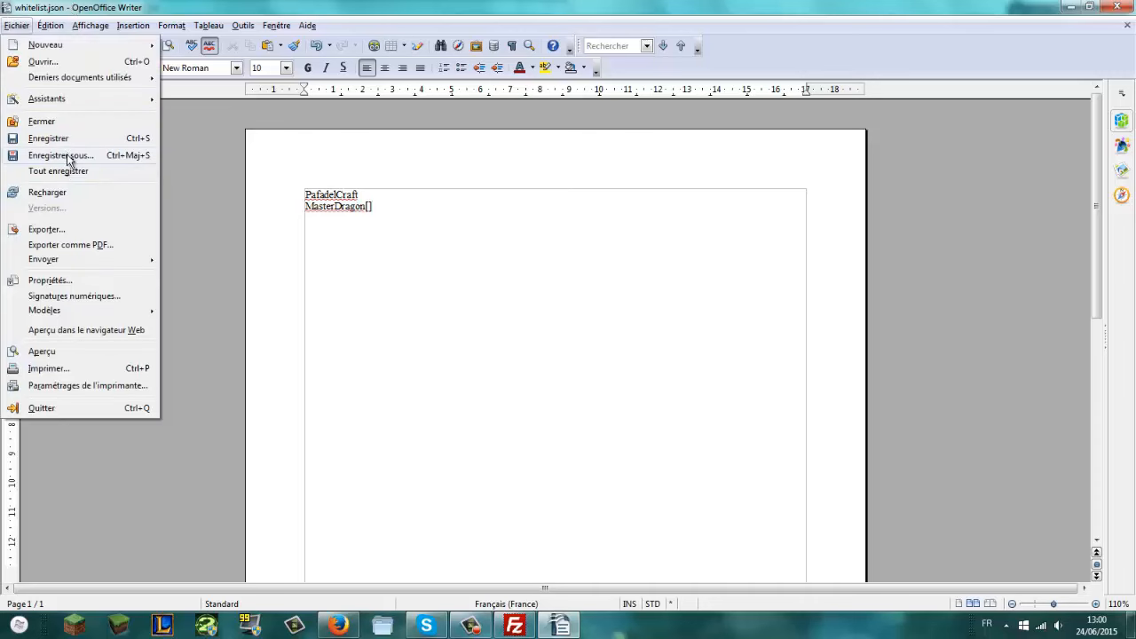
left_click(57, 140)
left_click(495, 325)
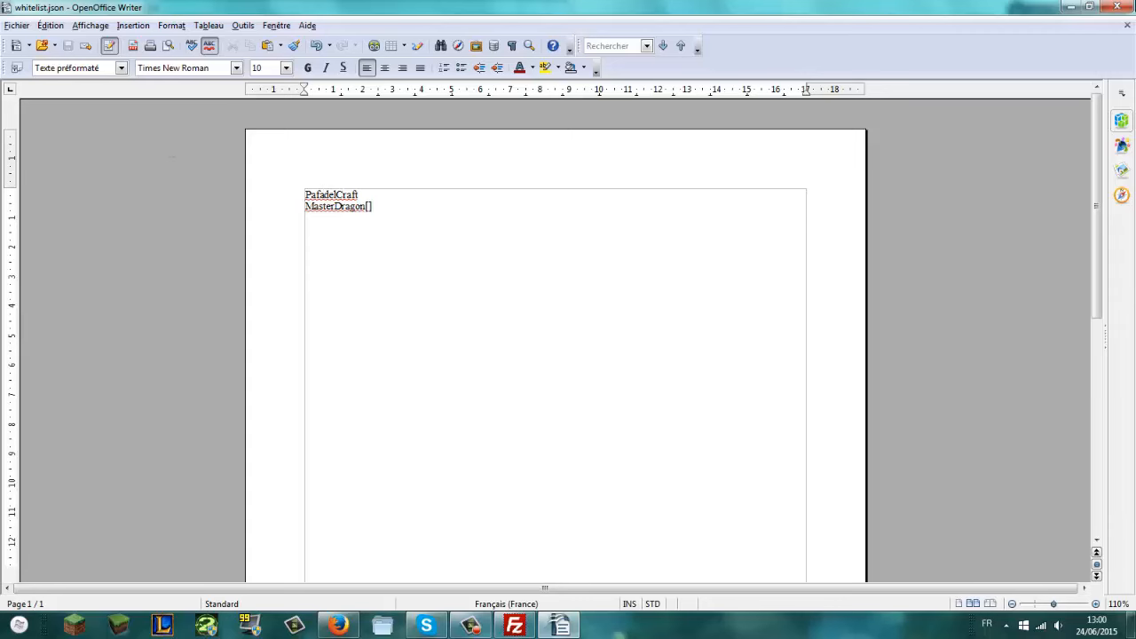
left_click(1119, 7)
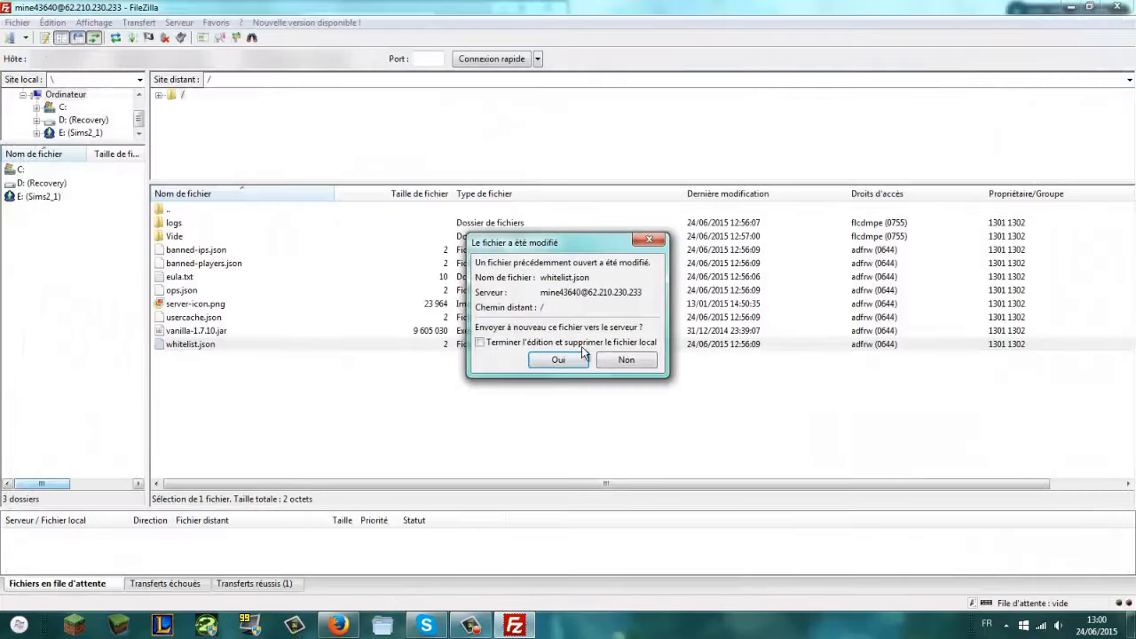
Step: Confirm uploading the modified whitelist.json back to the server with Oui
left_click(558, 361)
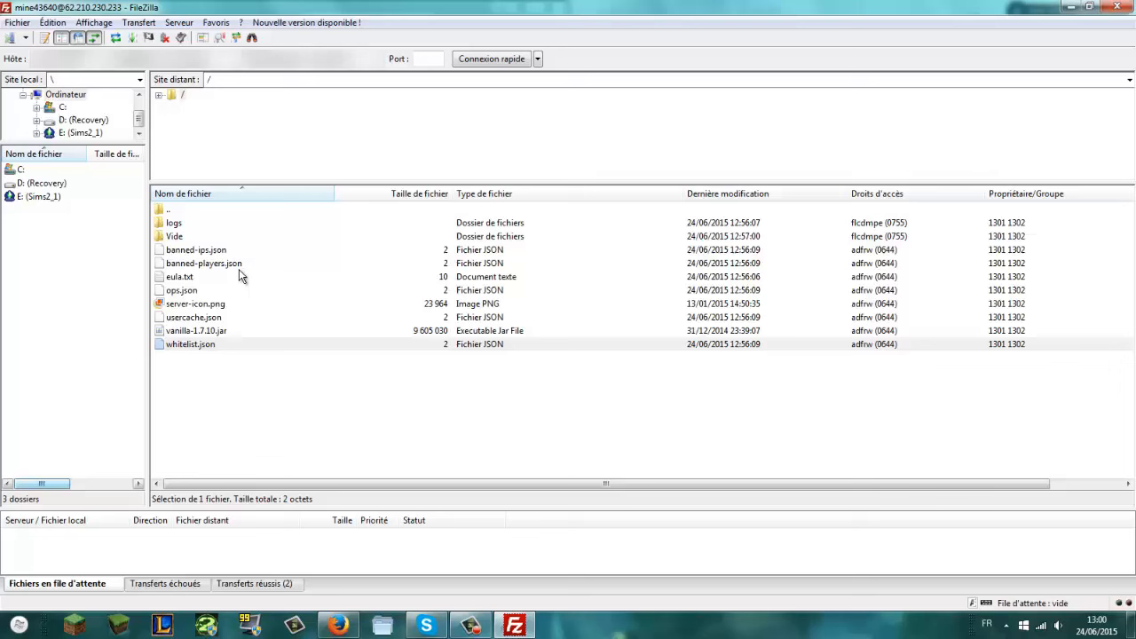
left_click(207, 305)
left_click(200, 383)
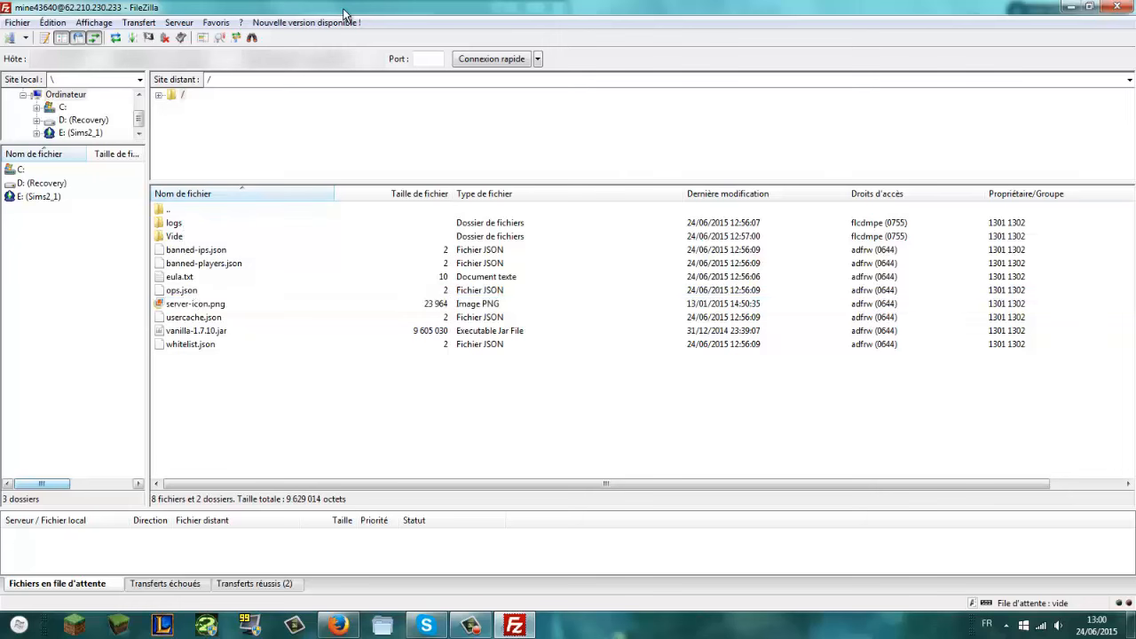
Step: Open the %appdata% Roaming folder in Explorer, tiled side by side with FileZilla
left_click_drag(347, 15, 1135, 181)
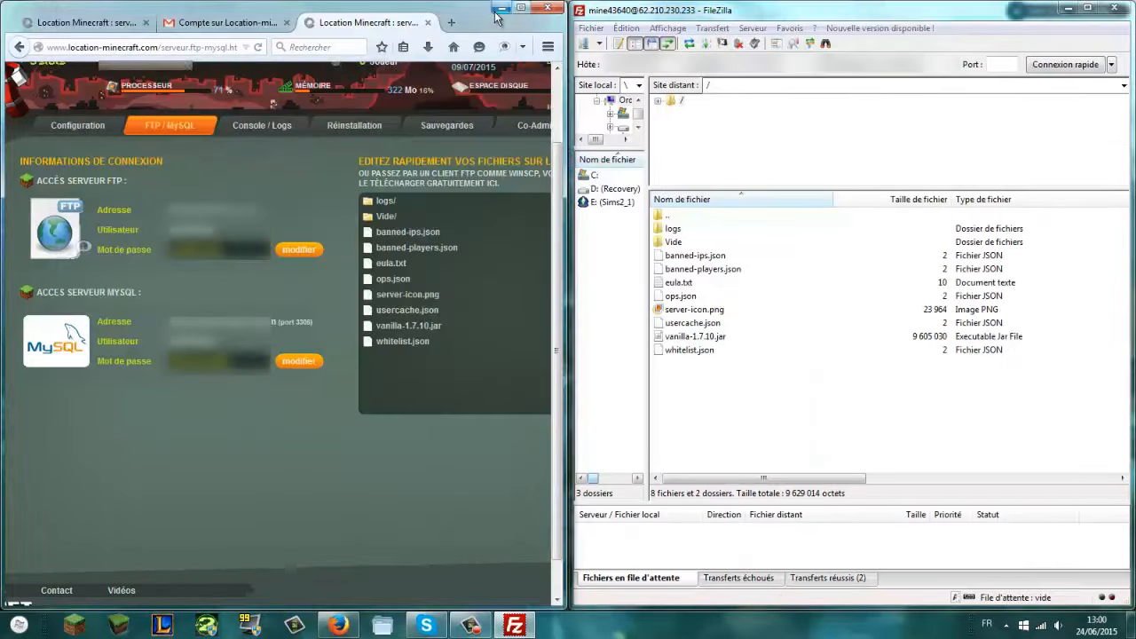
left_click(502, 8)
left_click(19, 623)
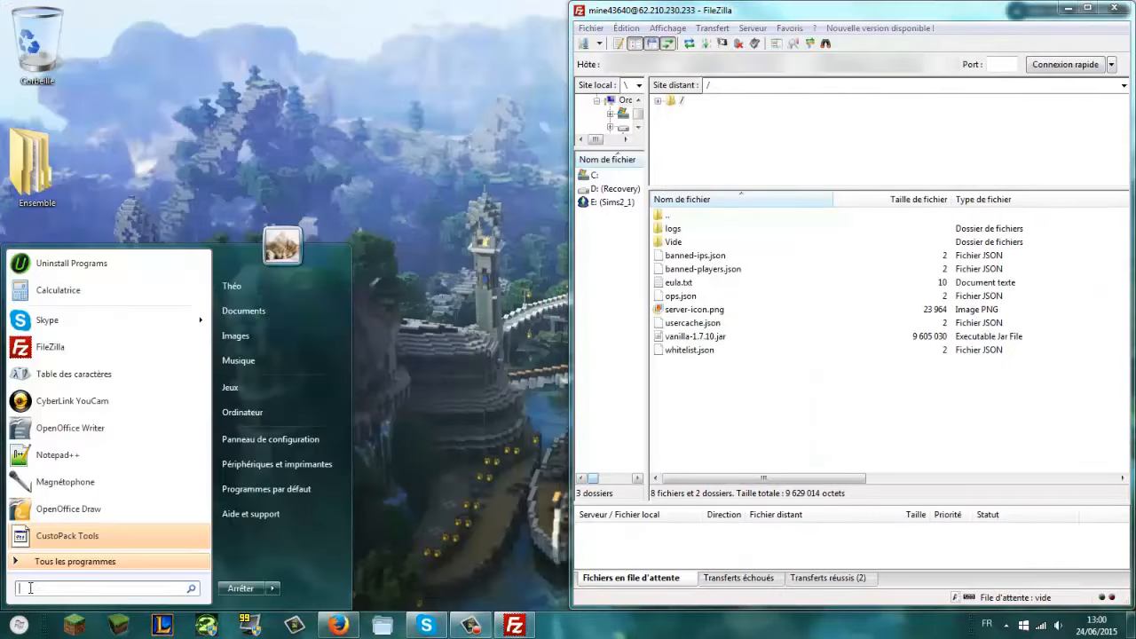
type("%appdata%")
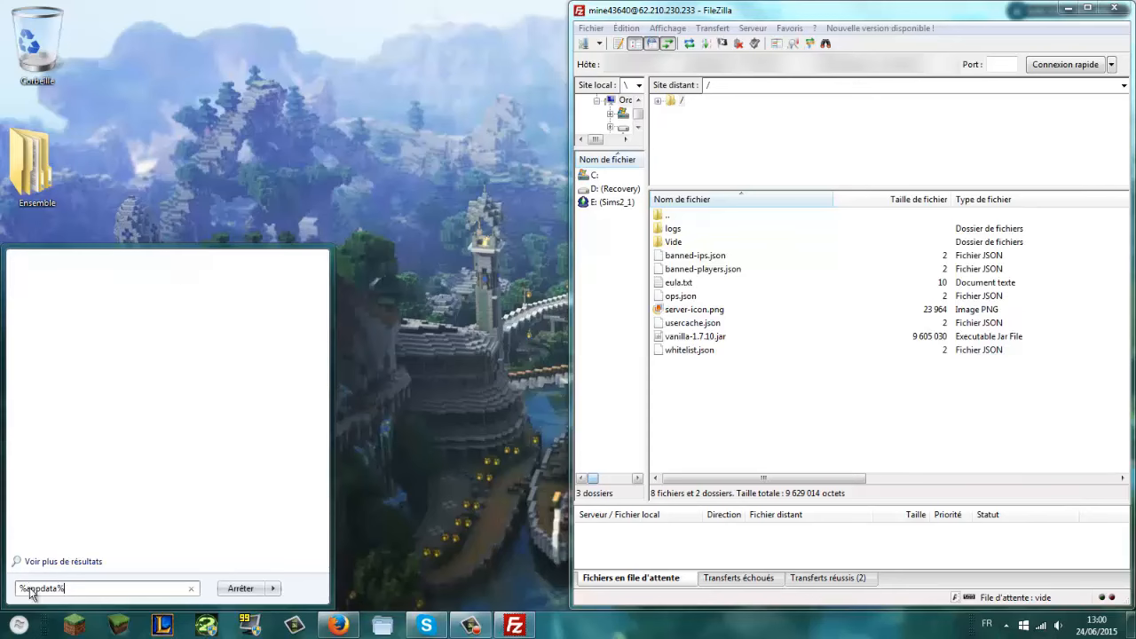
key("Return")
left_click_drag(574, 24, 0, 196)
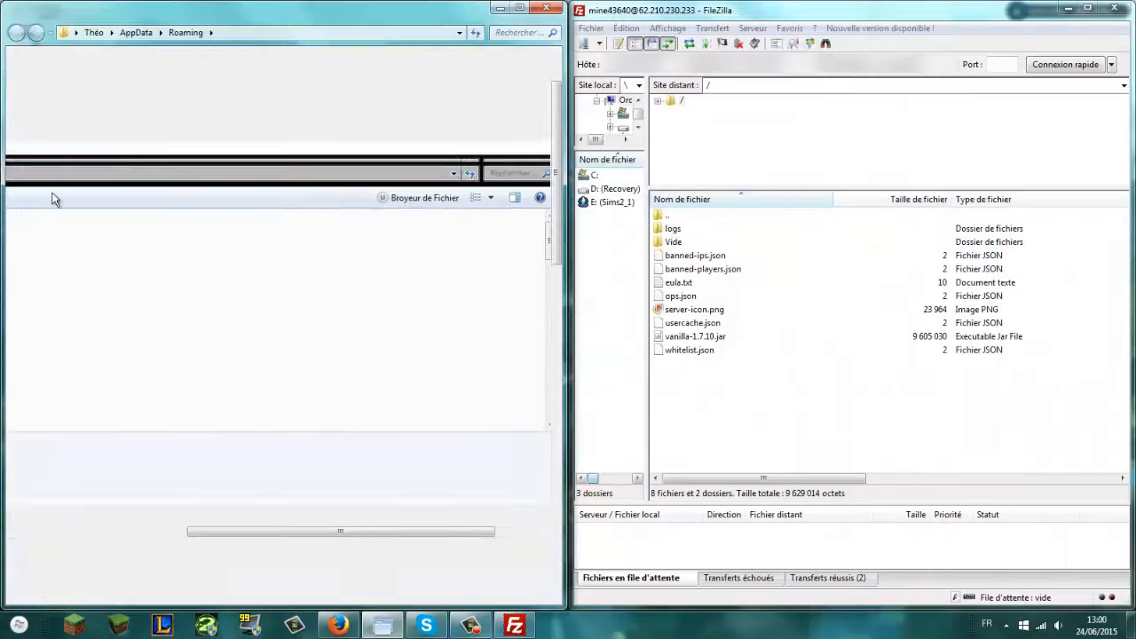
Step: Go into .ascentia\saves and drag the Youtube world folder onto FileZilla's remote list
double_click(233, 100)
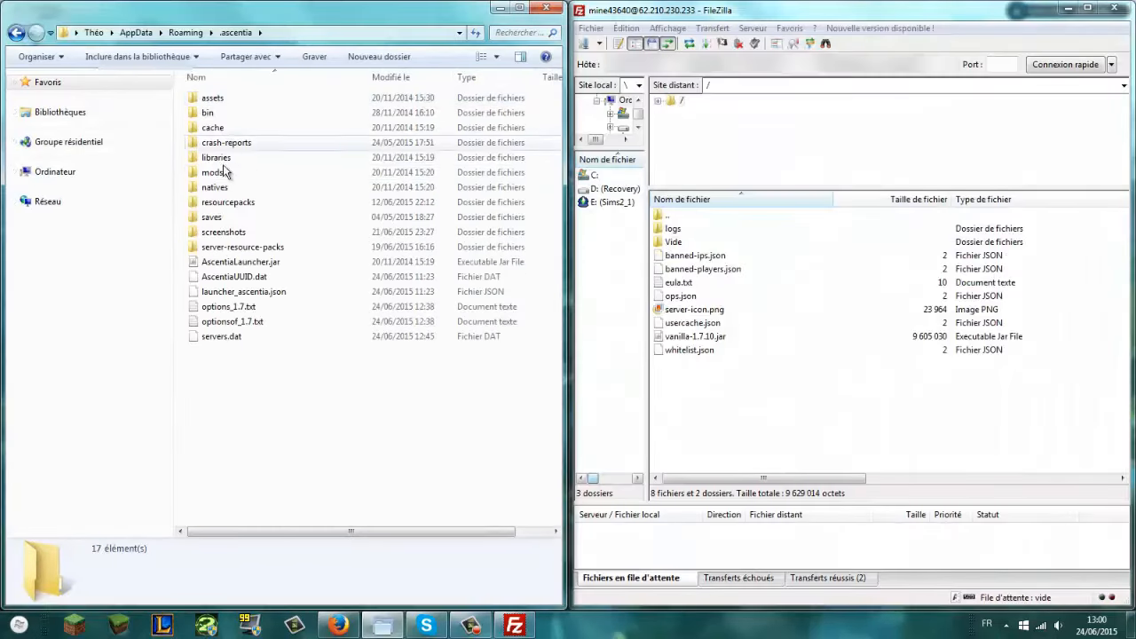
left_click(221, 223)
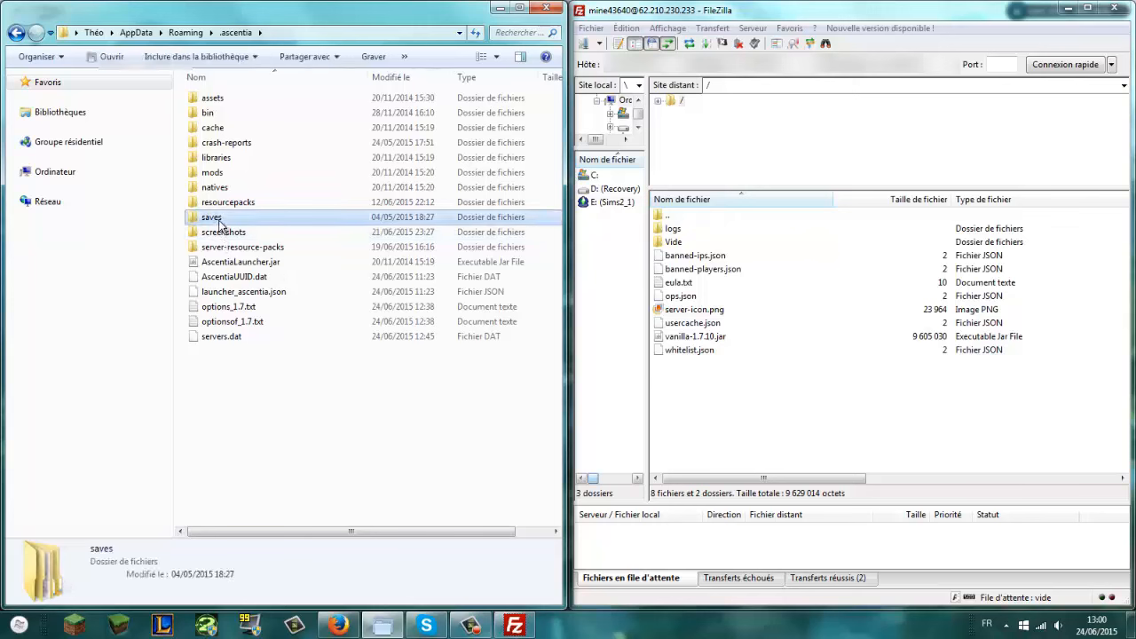
left_click(220, 224)
left_click(285, 218)
double_click(285, 217)
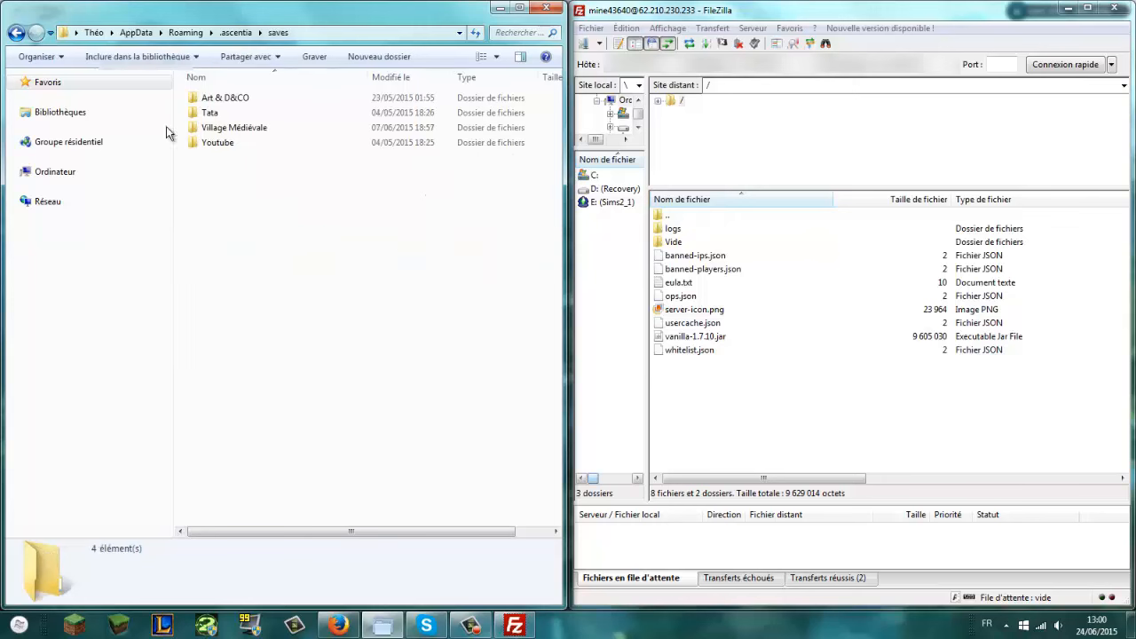
left_click(16, 32)
left_click(16, 33)
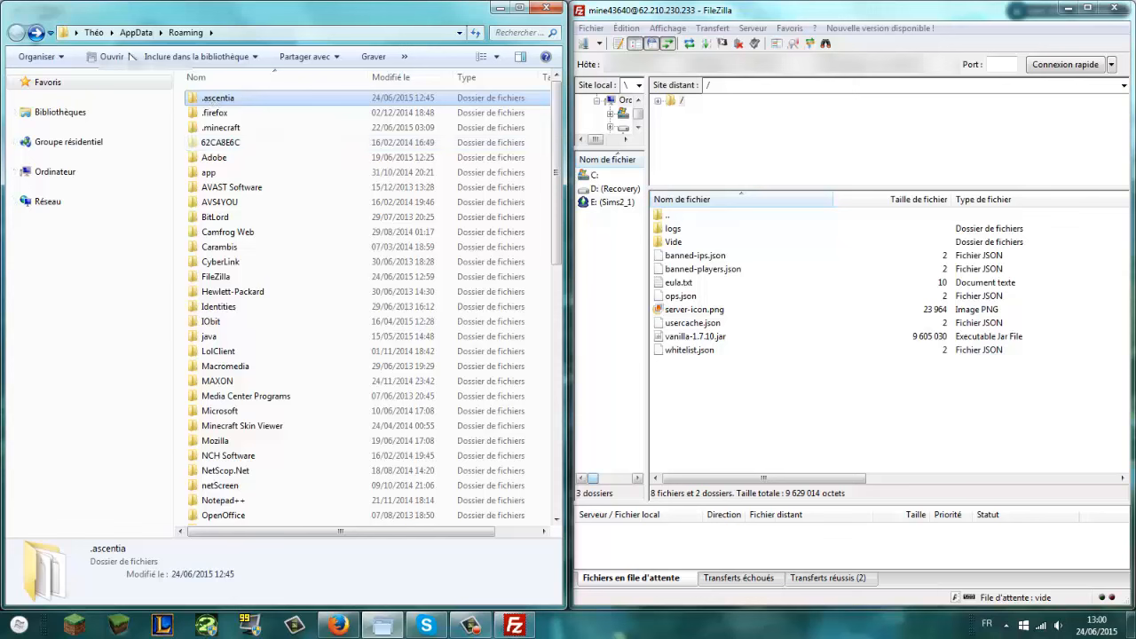
double_click(239, 100)
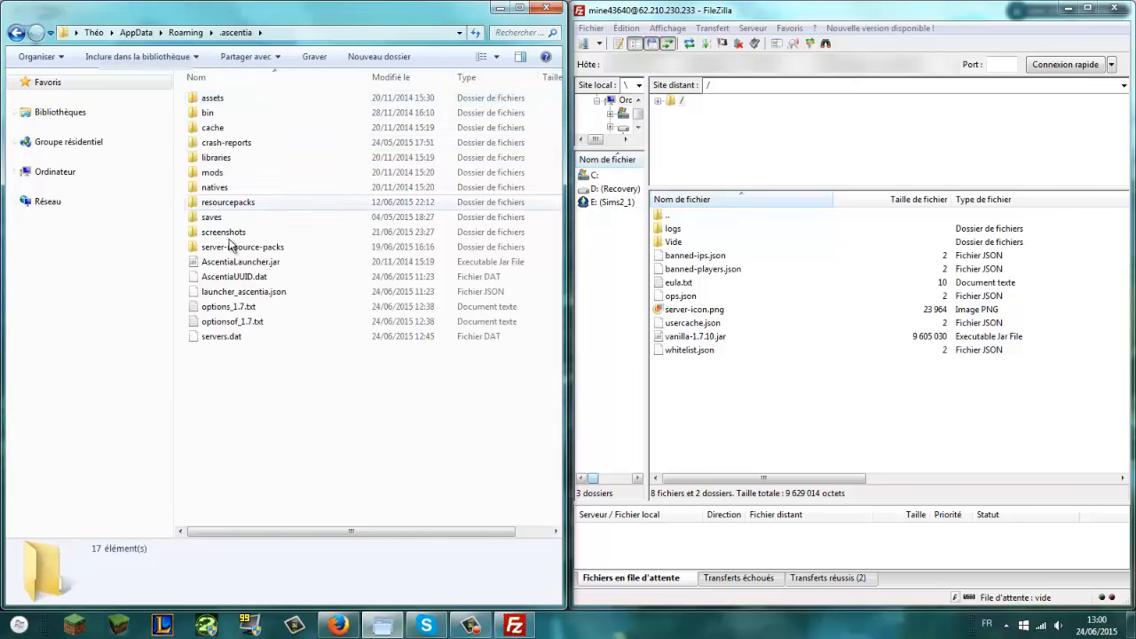
double_click(218, 217)
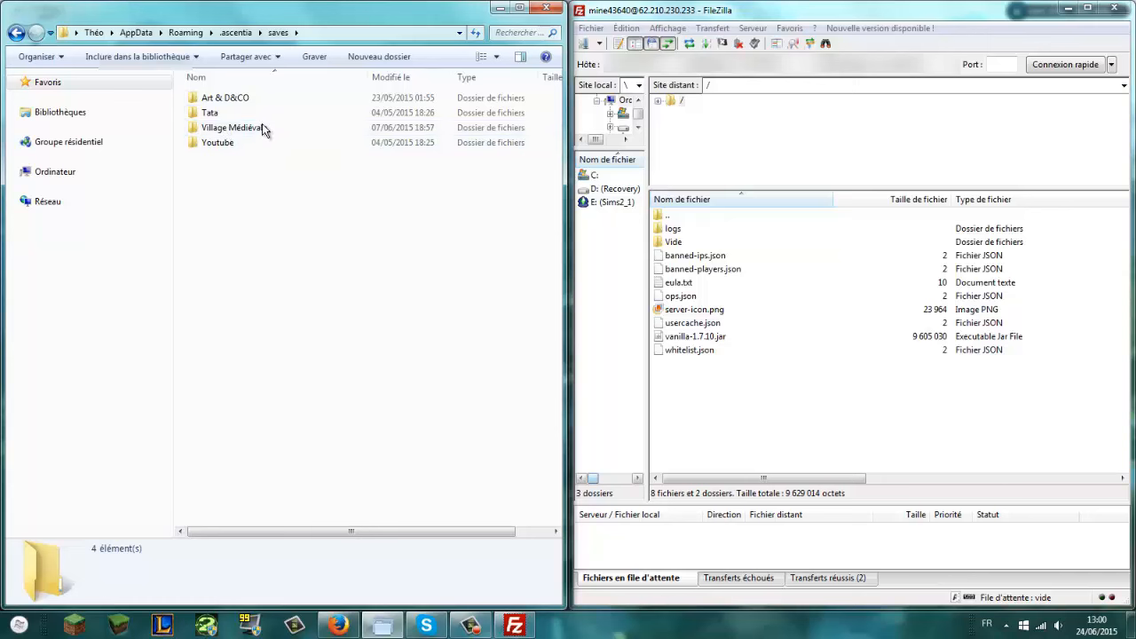
left_click(220, 143)
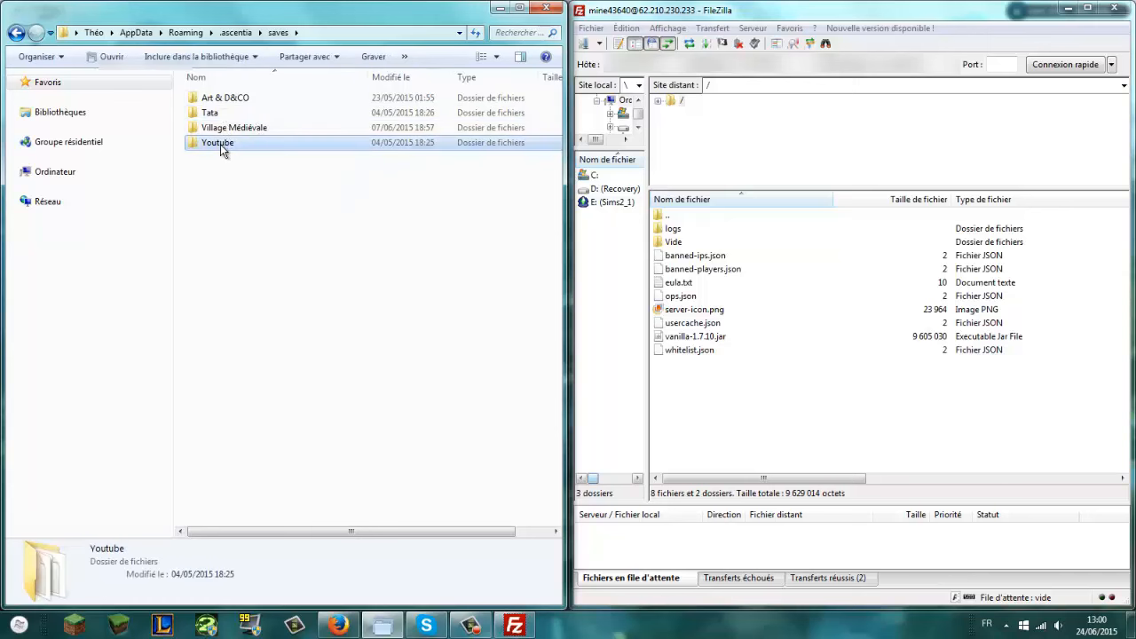
left_click_drag(221, 144, 717, 404)
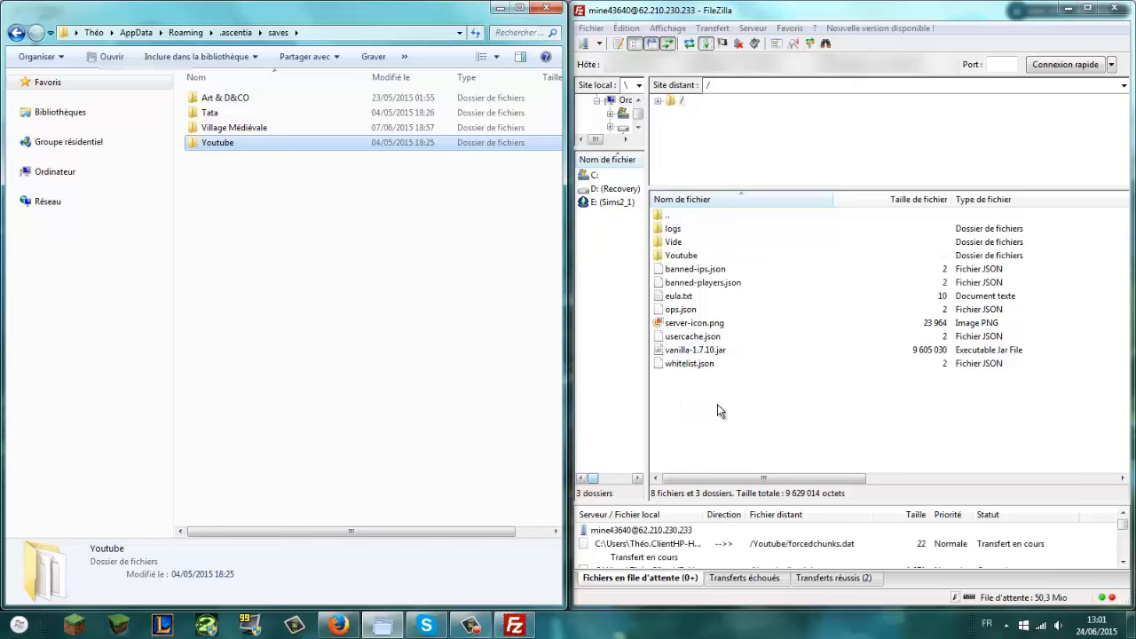
Step: Maximize FileZilla, resize the transfer queue to watch the upload, and select the remote Youtube folder
left_click(501, 8)
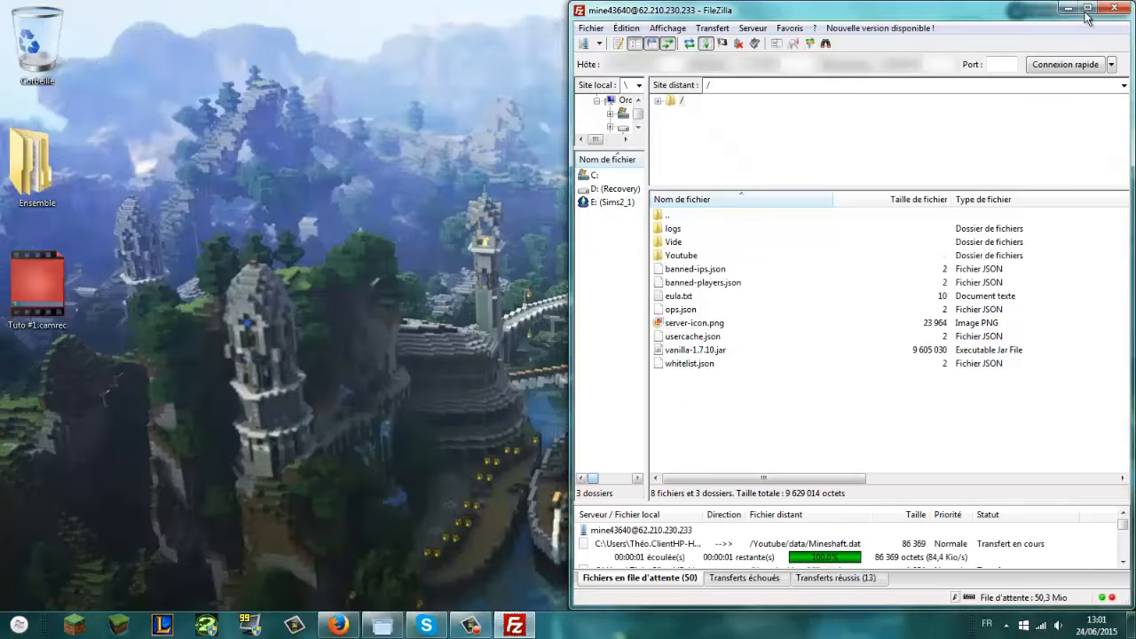
left_click(1088, 9)
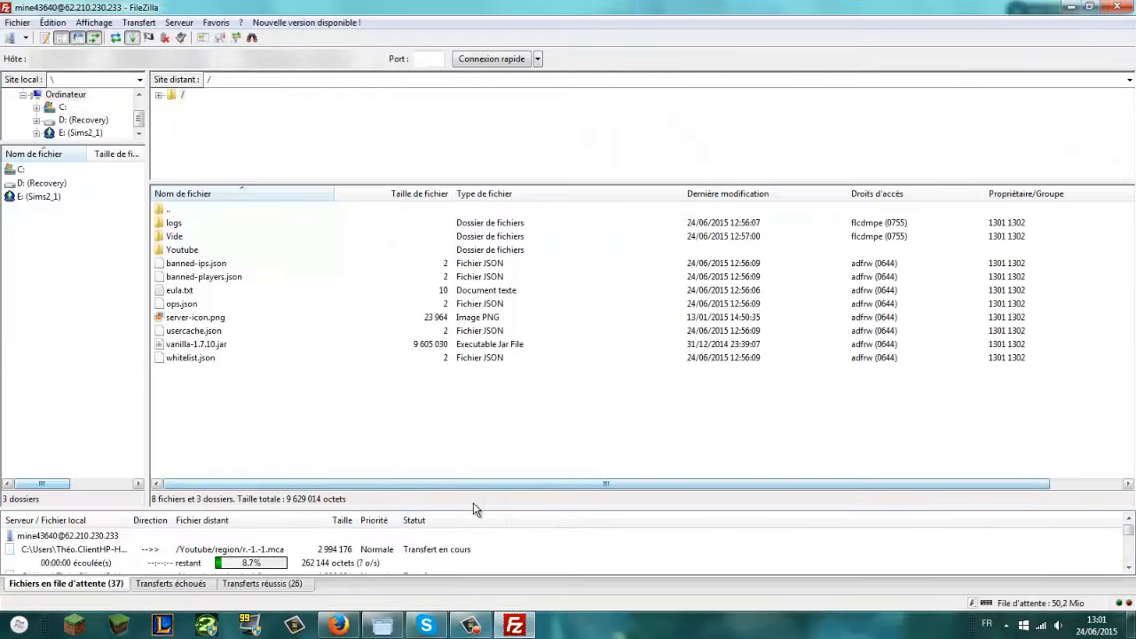
left_click_drag(473, 505, 479, 308)
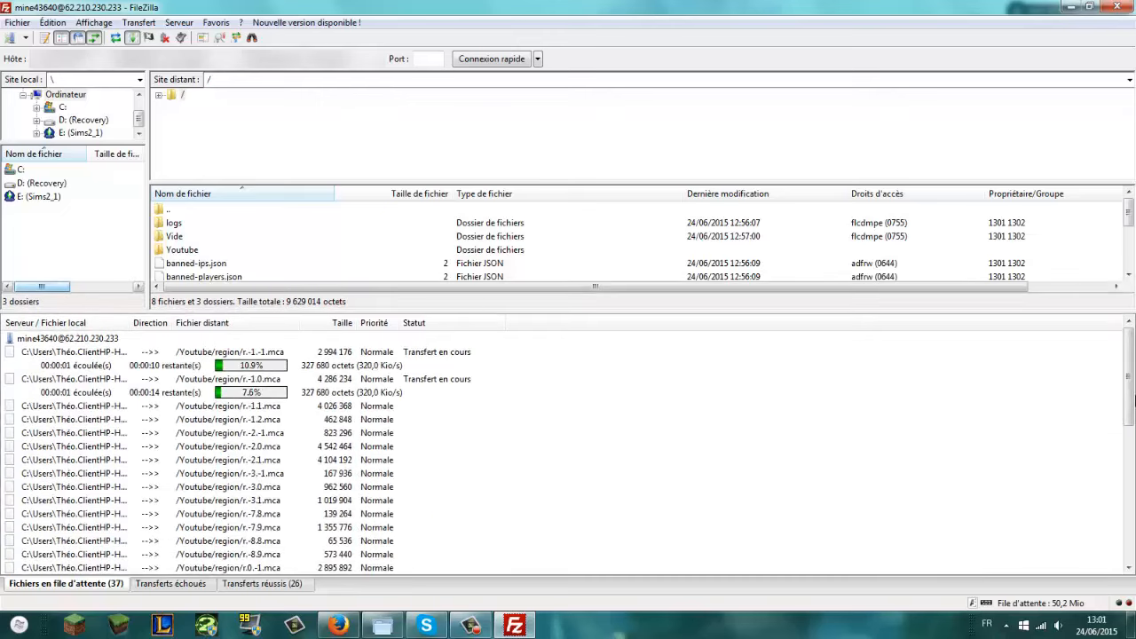
left_click_drag(405, 306, 387, 352)
left_click_drag(381, 416, 382, 469)
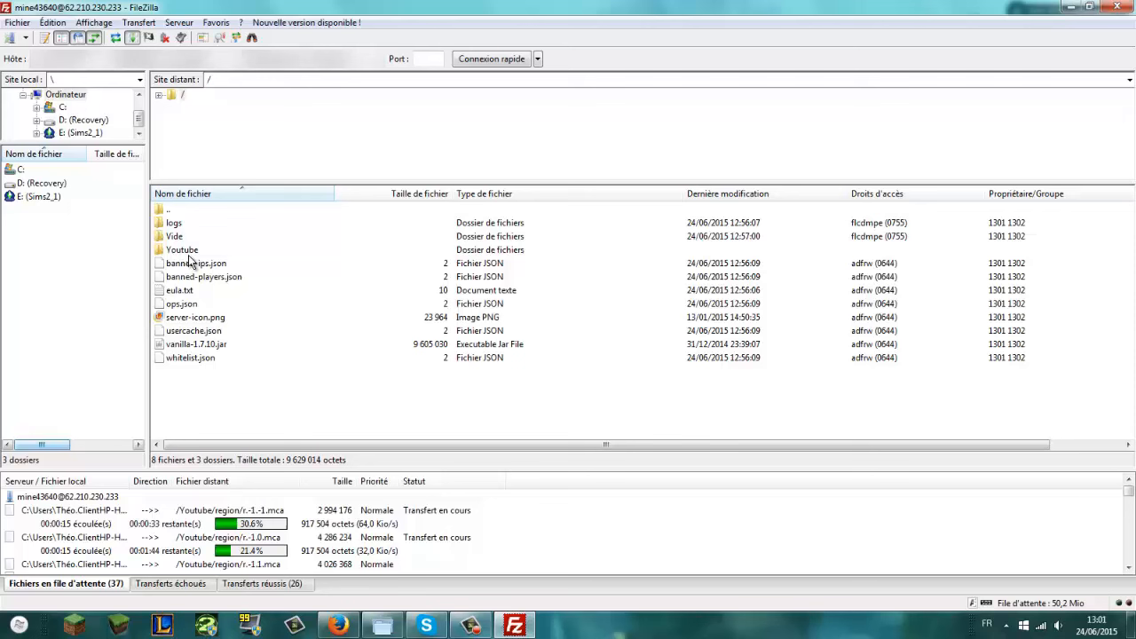
left_click(190, 252)
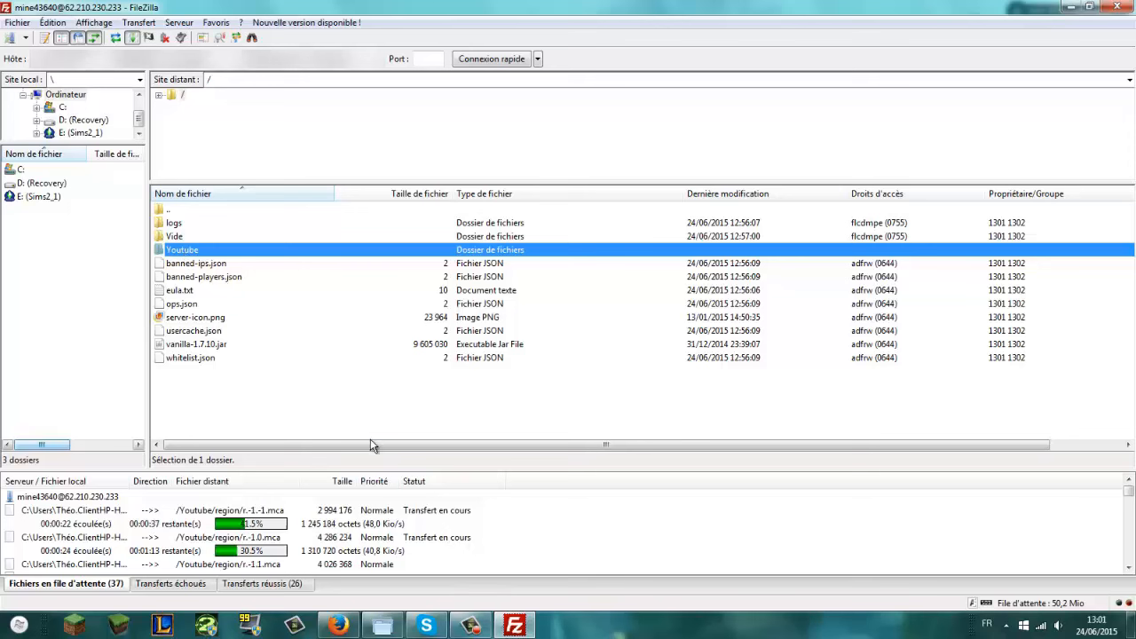
left_click_drag(357, 444, 448, 393)
left_click(1122, 436)
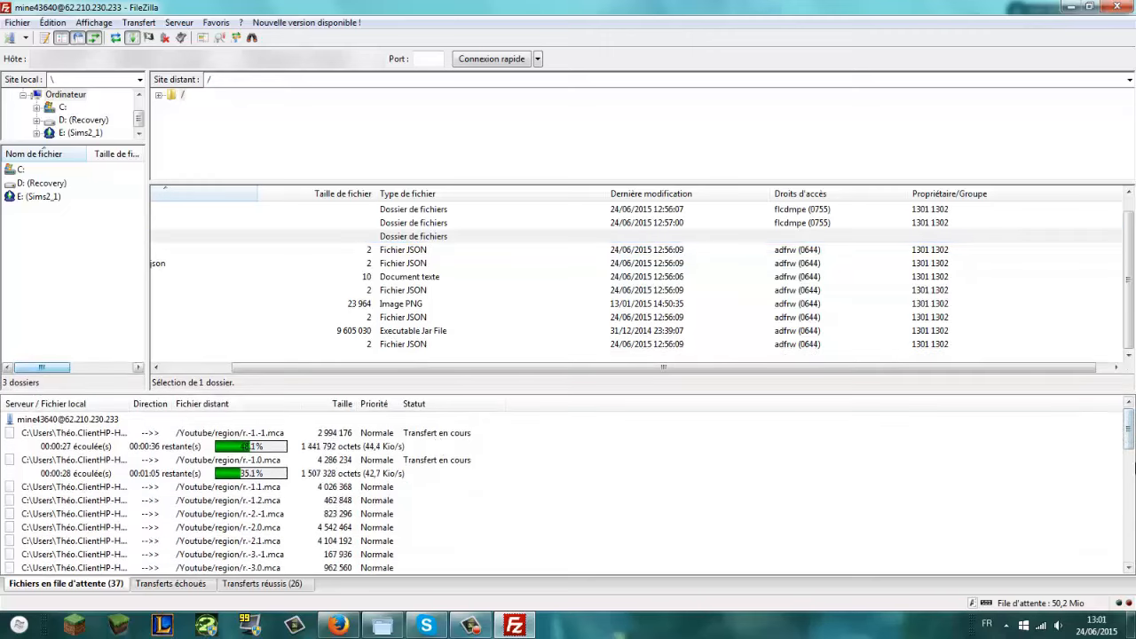
left_click_drag(1131, 437, 1087, 338)
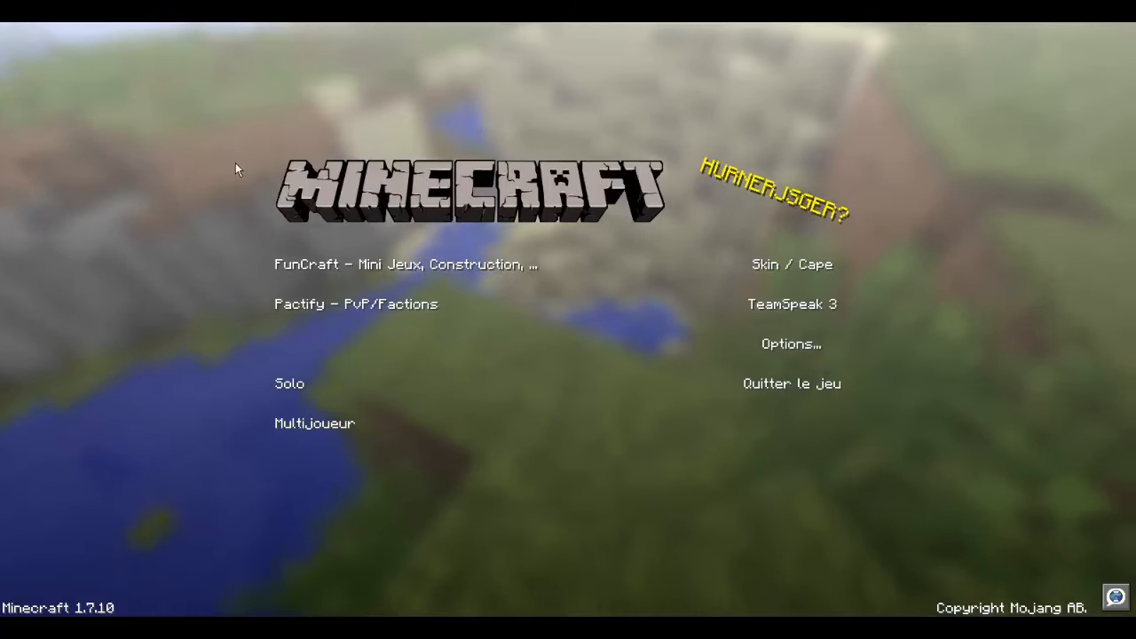
Step: Add a multiplayer server named Youtube Tutoriel with the pasted rented-server address
left_click(346, 423)
left_click(730, 571)
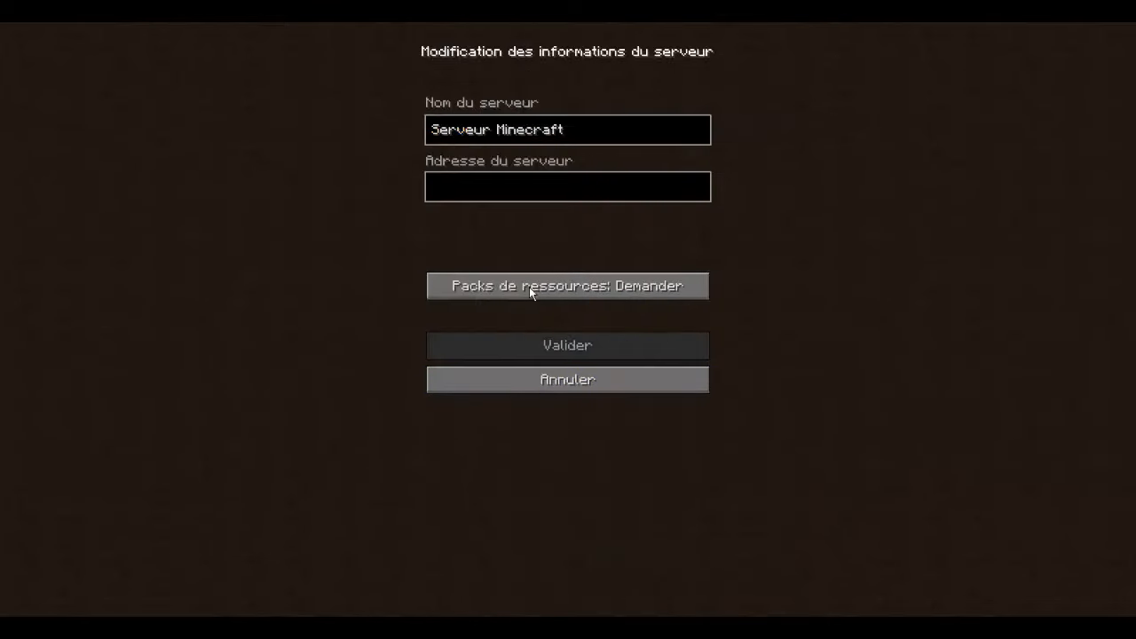
key("BackSpace")
key("BackSpace")
key("BackSpace")
key("BackSpace")
key("BackSpace")
key("BackSpace")
key("BackSpace")
key("BackSpace")
key("BackSpace")
key("BackSpace")
key("BackSpace")
key("BackSpace")
key("BackSpace")
key("BackSpace")
key("BackSpace")
key("BackSpace")
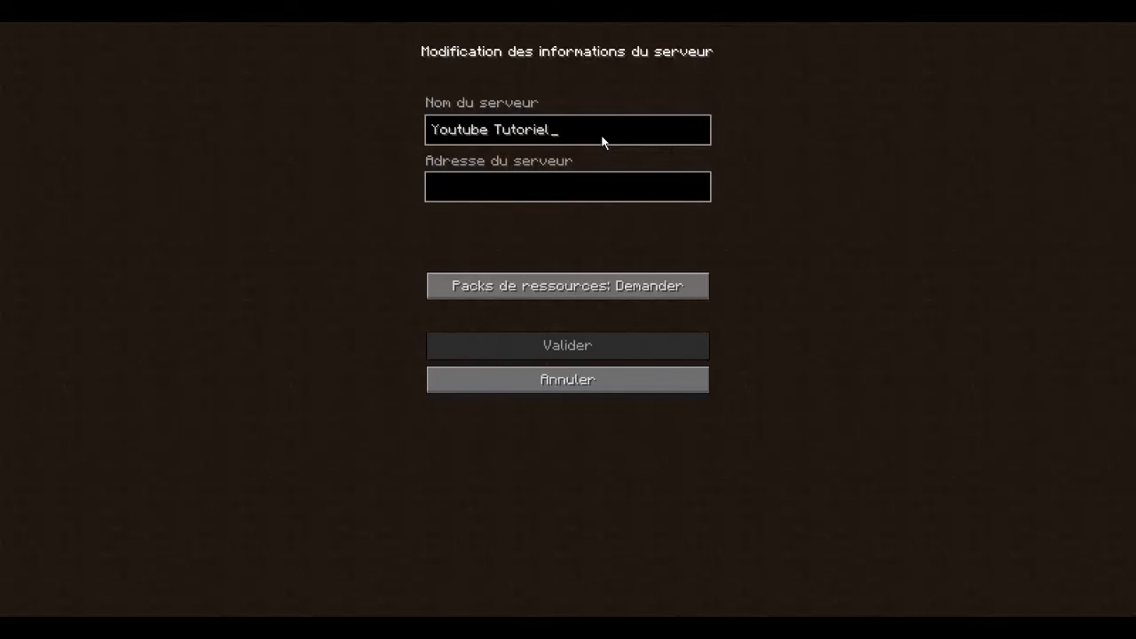
key("ctrl+v")
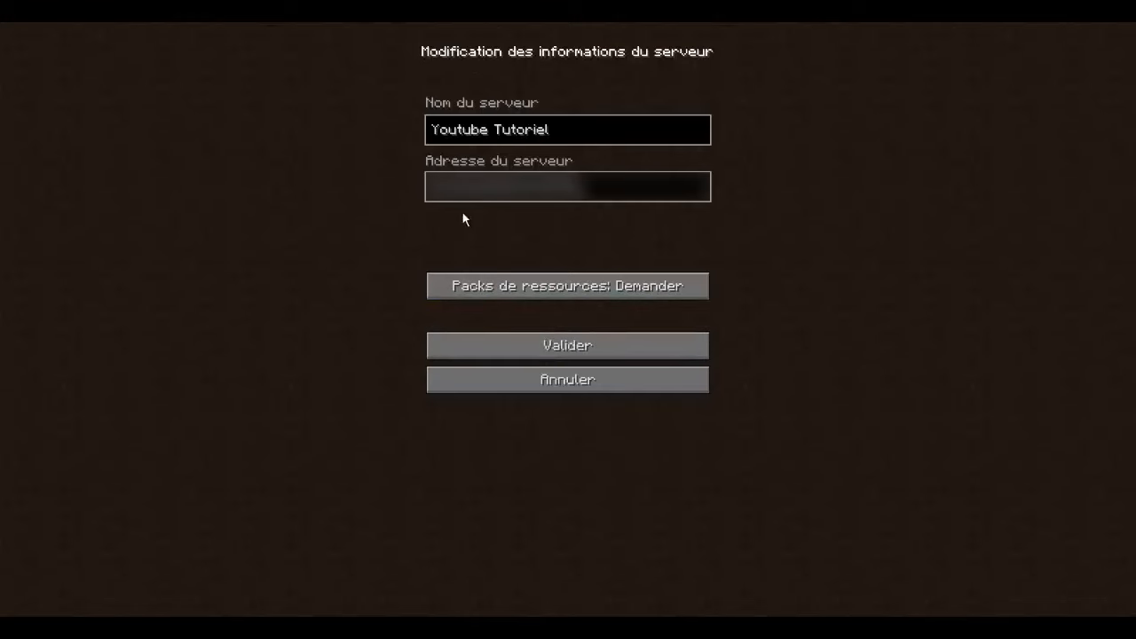
left_click(578, 352)
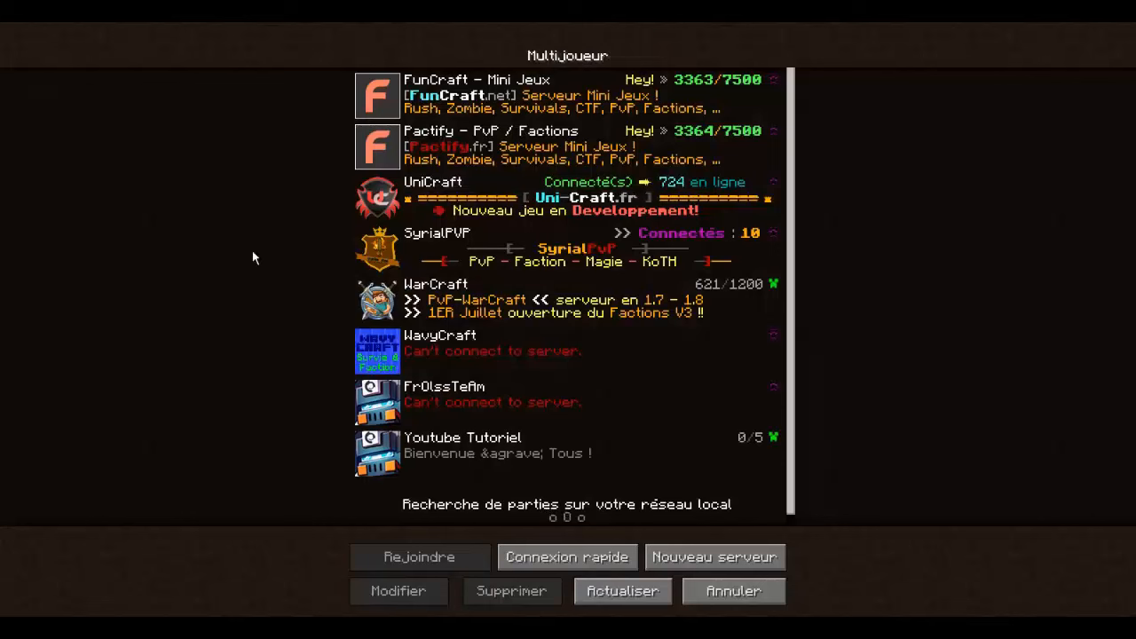
Step: Refresh the server list, join Youtube Tutoriel, and fly up over the forest
left_click(624, 600)
double_click(500, 456)
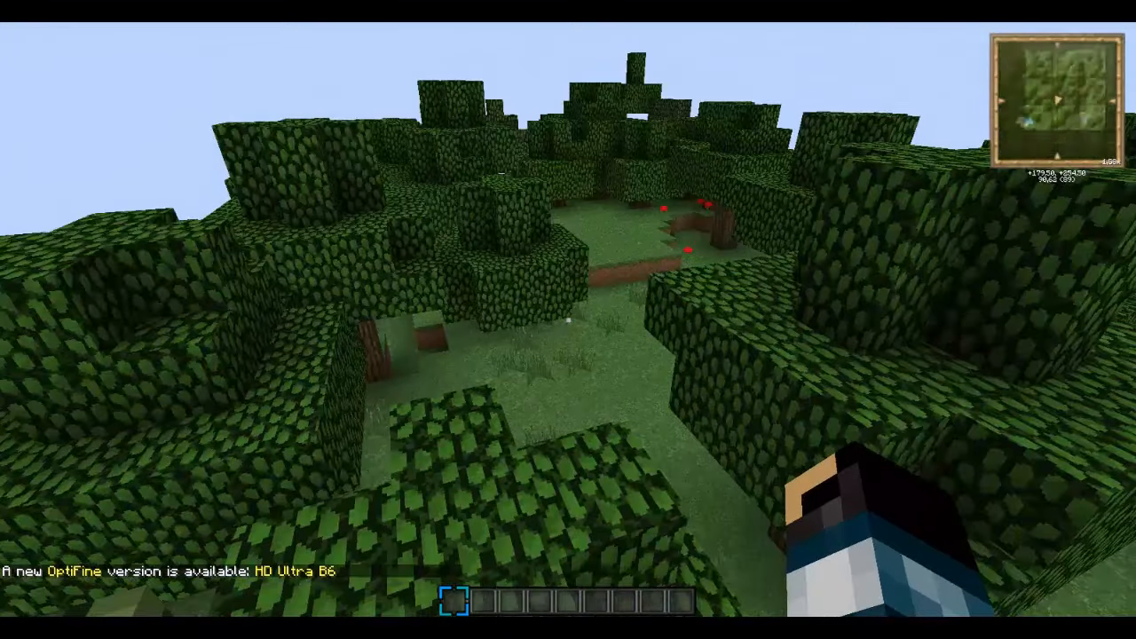
key("space")
key("space")
key("w")
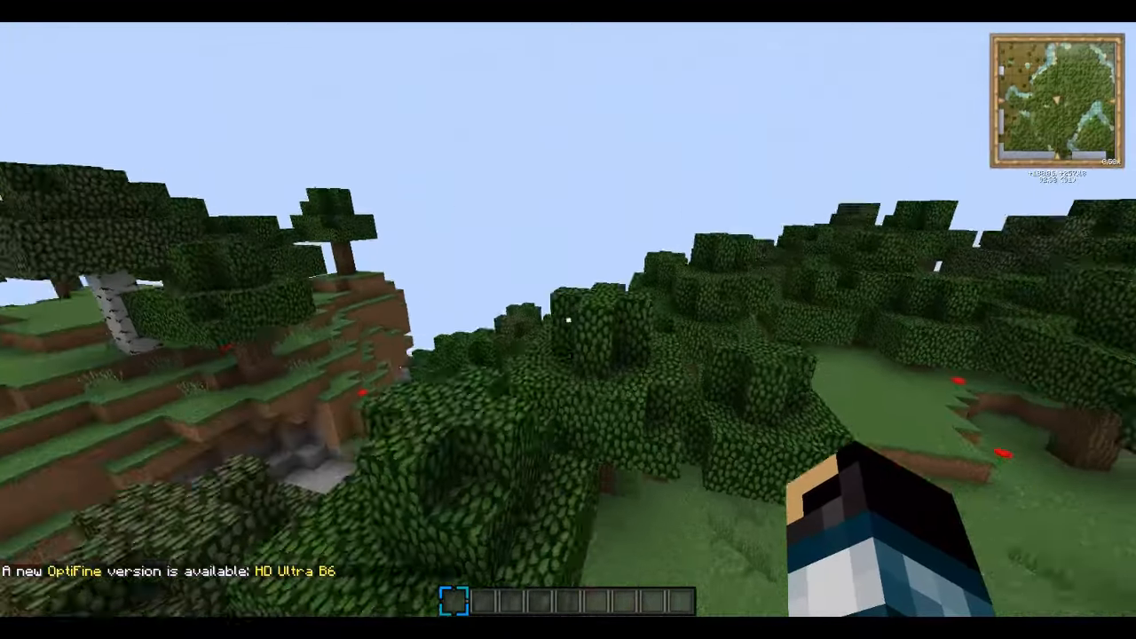
key("space")
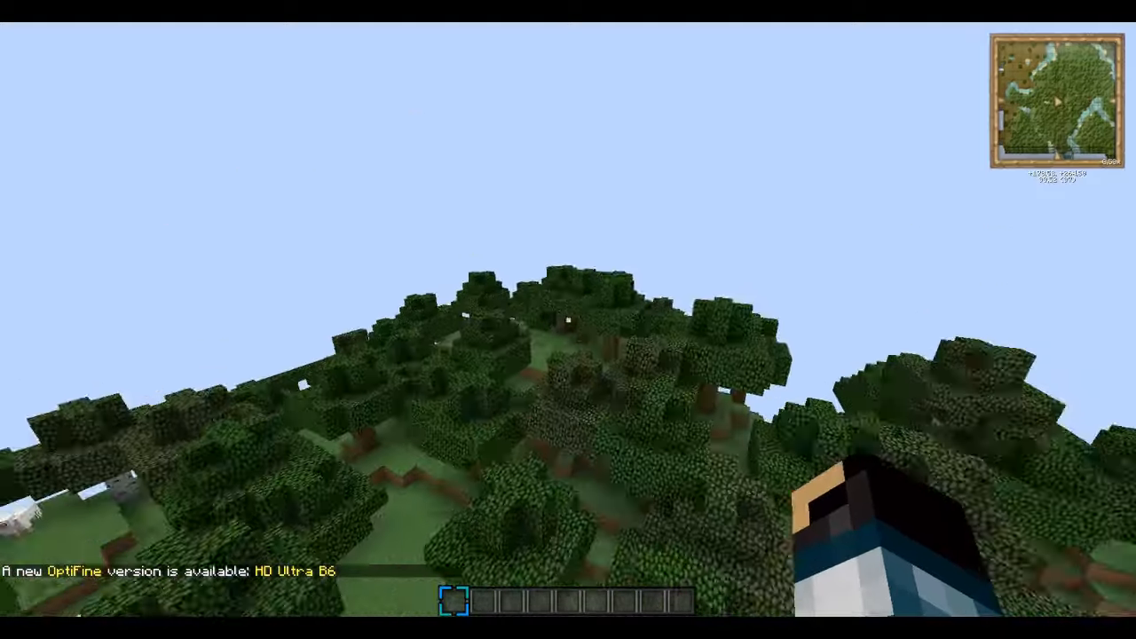
Step: Pause and look at the graphics settings, then resume playing
key("Escape")
left_click(487, 294)
left_click(483, 265)
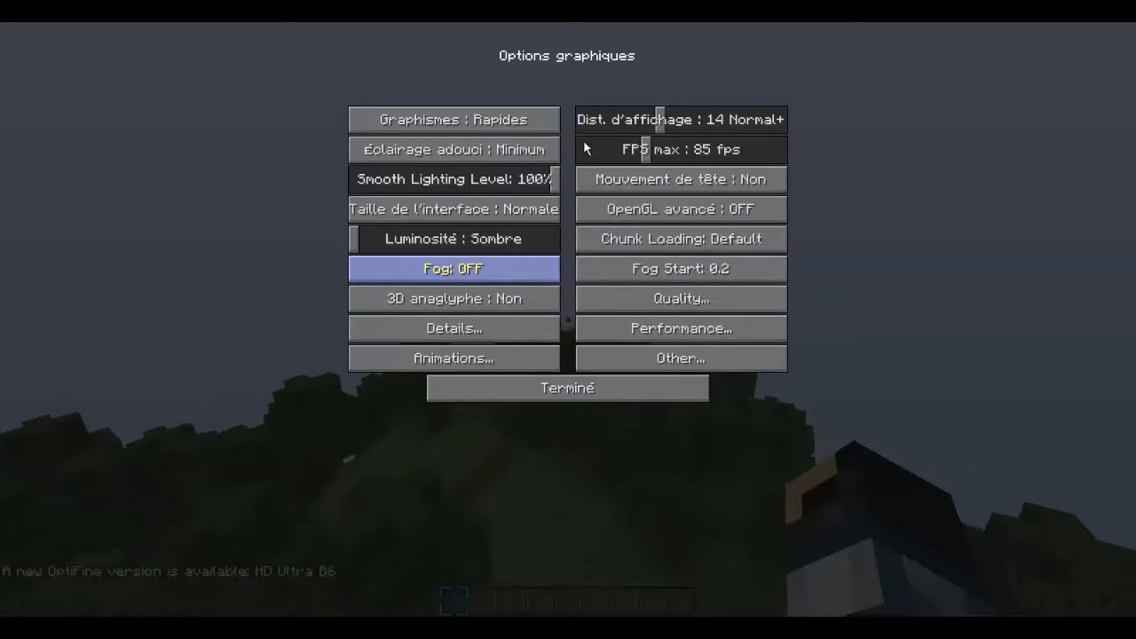
key("Escape")
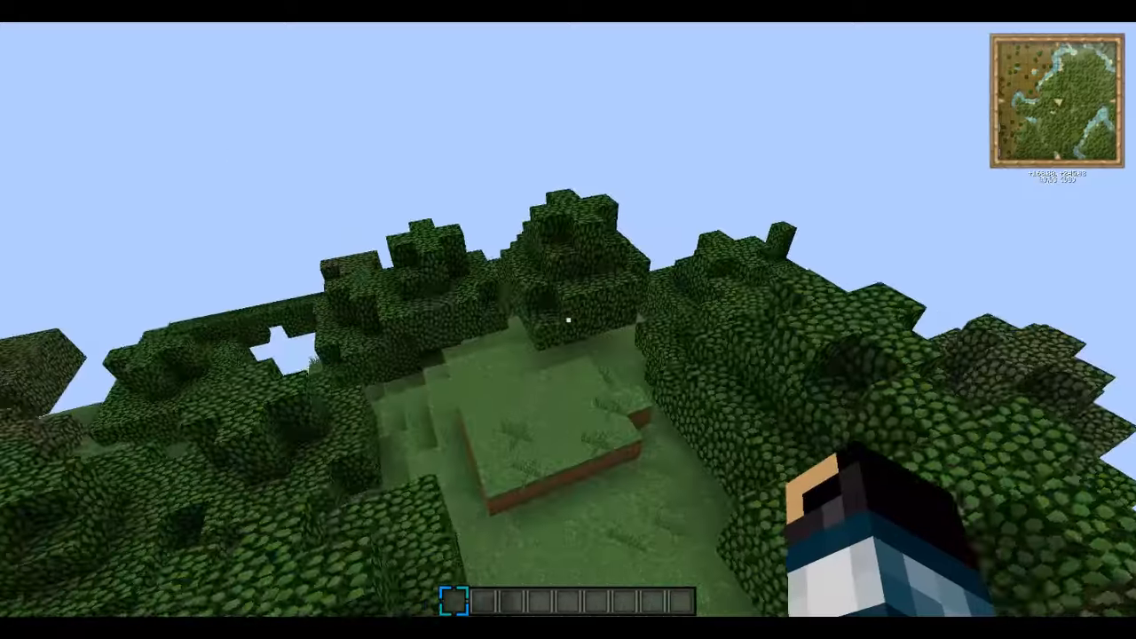
Step: Dig a small hole through grass, dirt and stone in the mound ahead
key("w")
left_click(568, 319)
left_click(568, 319)
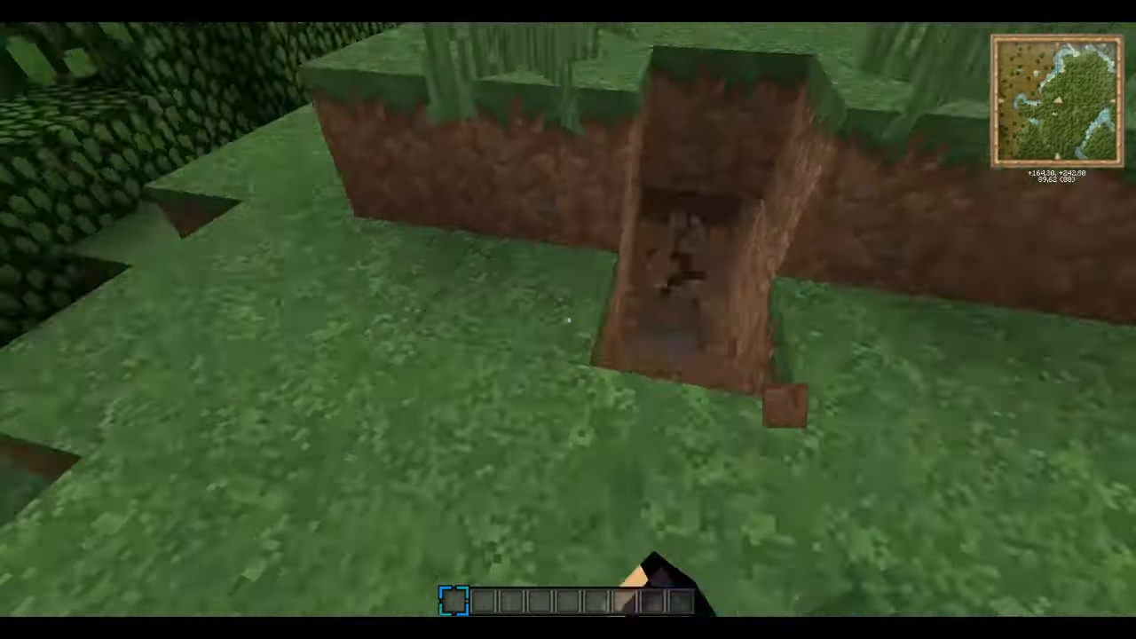
left_click(568, 319)
left_click(568, 320)
key("w")
left_click(568, 320)
left_click(568, 320)
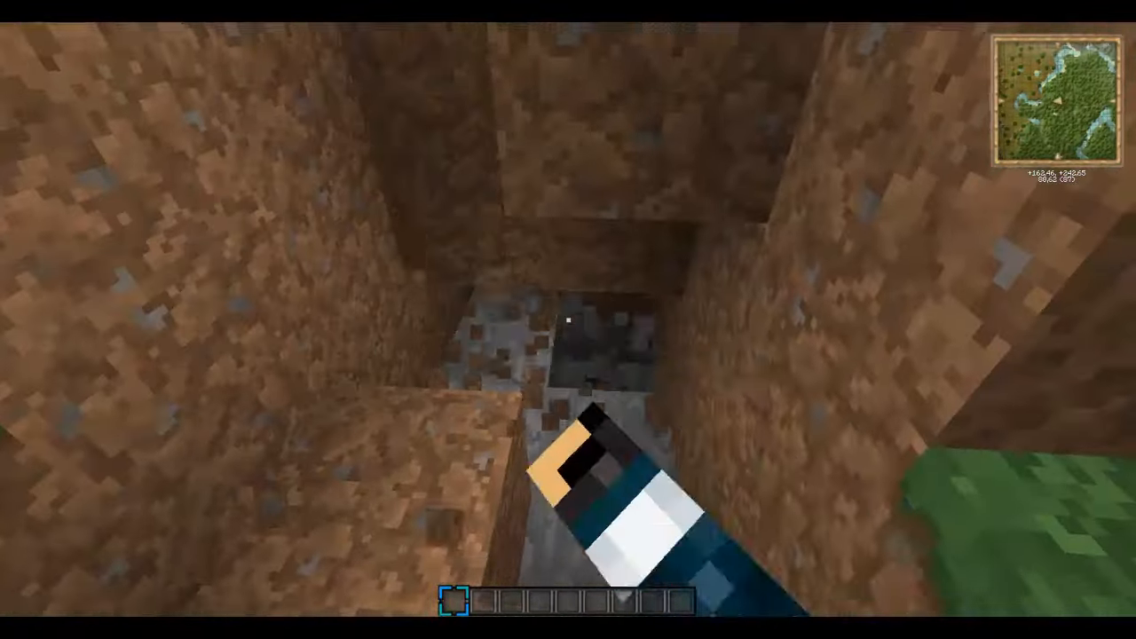
left_click(568, 320)
left_click(568, 319)
left_click(568, 320)
Step: Fly out over the forest, view connected players, and switch to third-person view
key("space")
key("space")
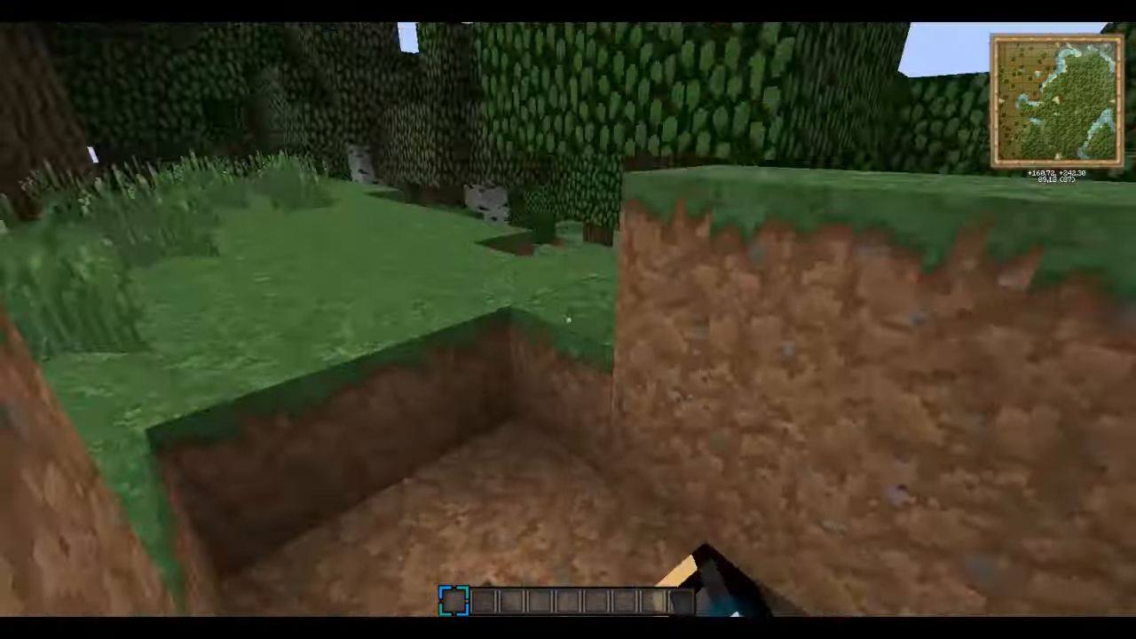
key("w")
key("space")
key("Tab")
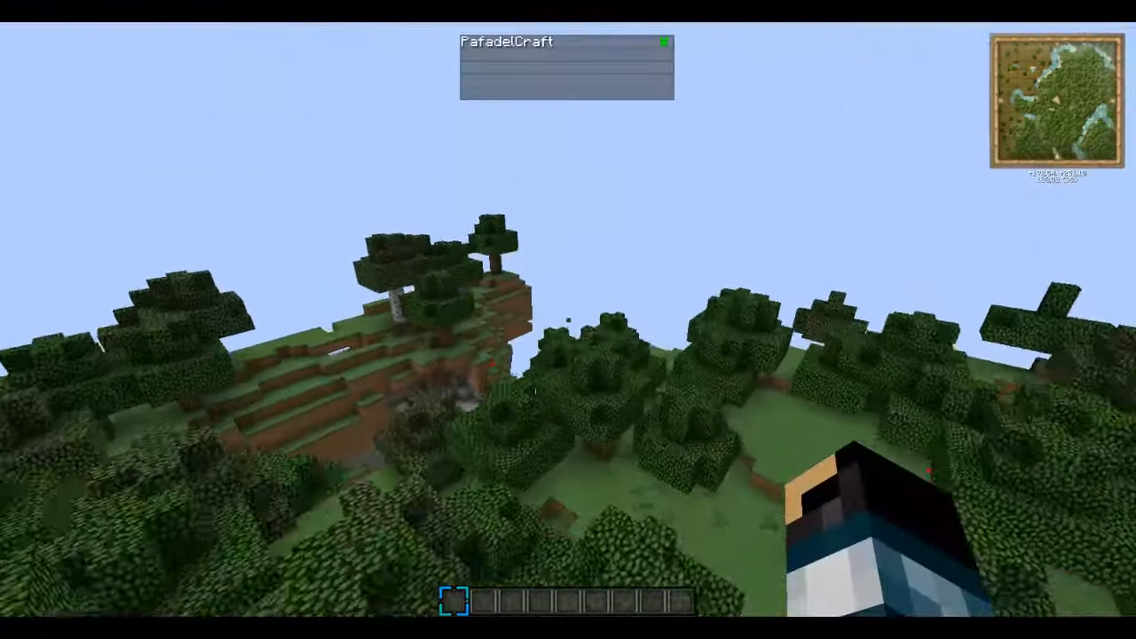
key("w")
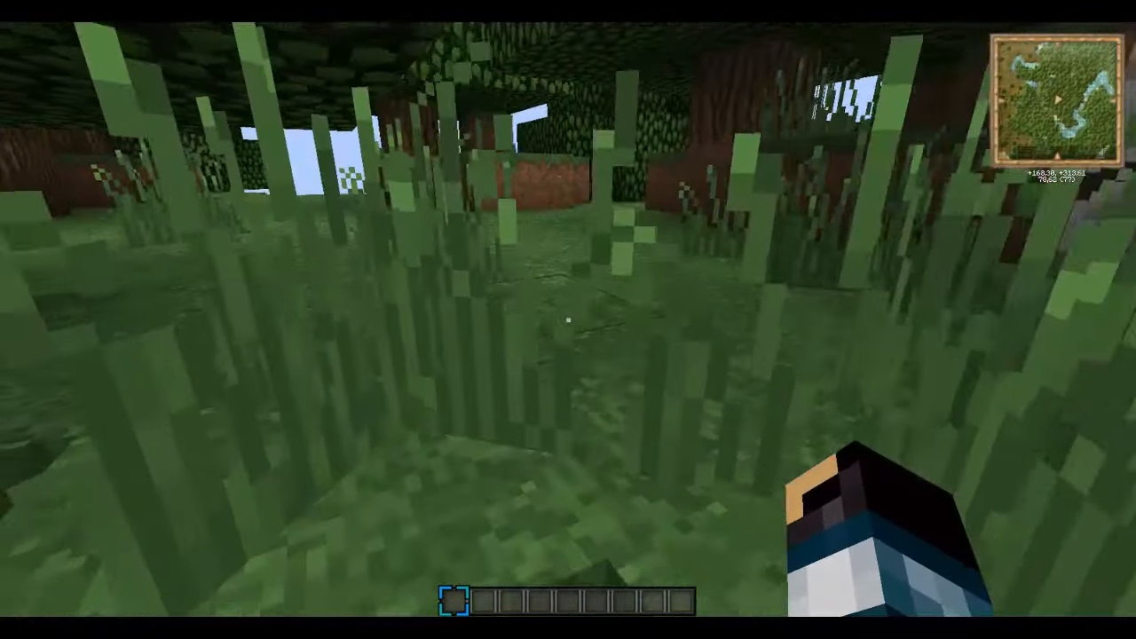
key("w")
key("space")
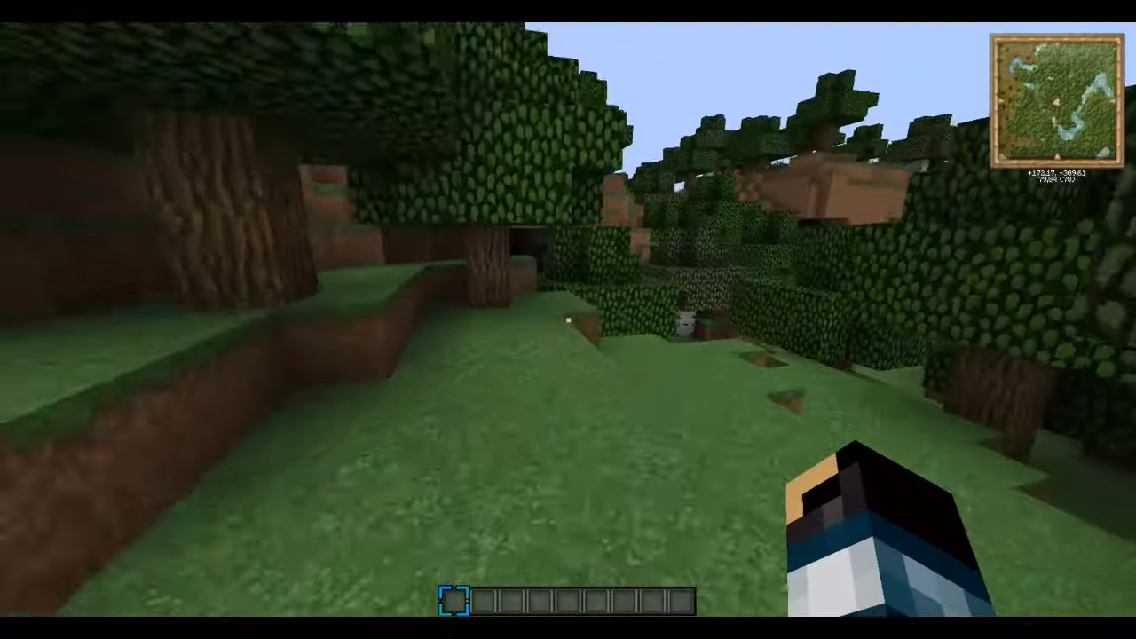
key("F5")
key("F5")
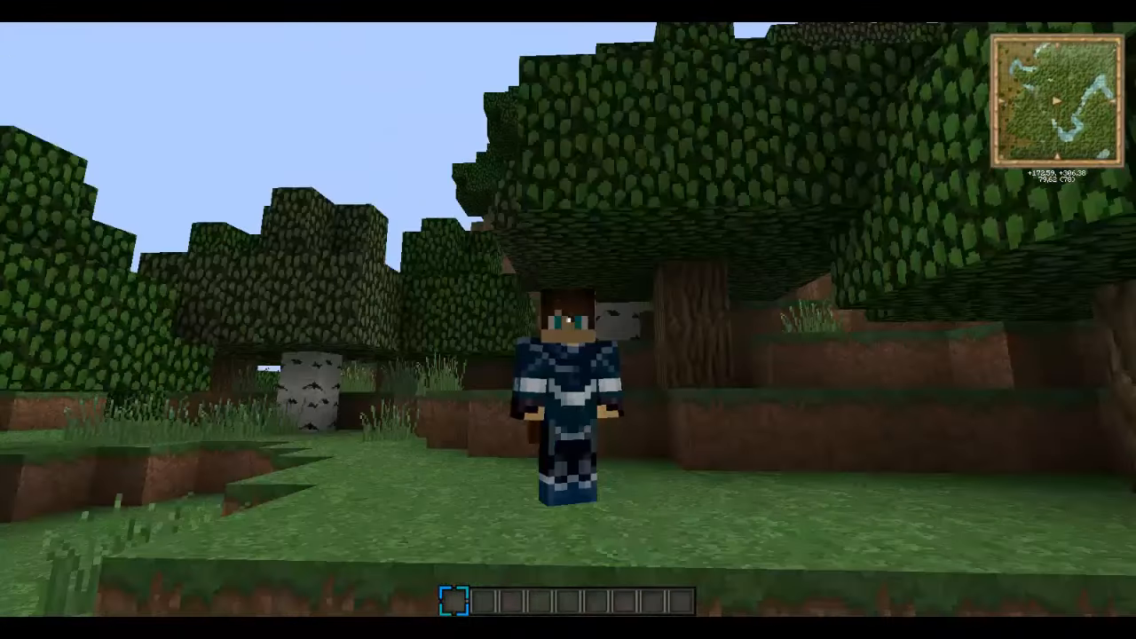